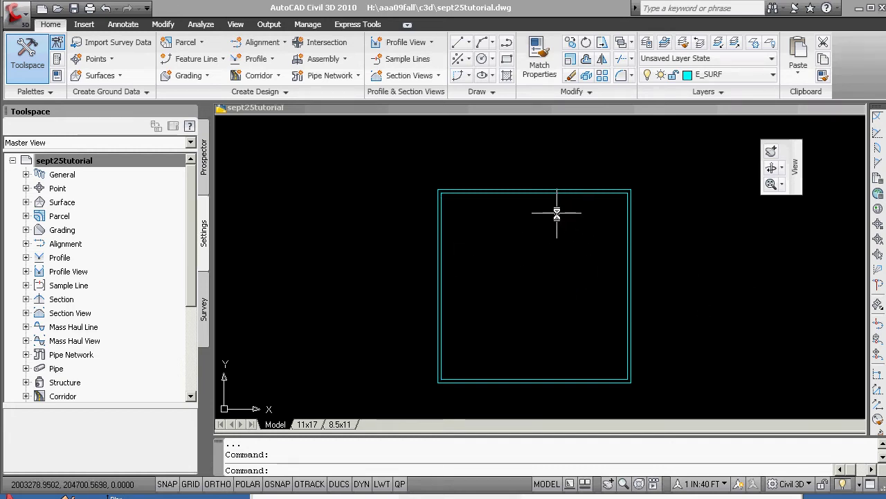
# Step: Change the E_SURF layer's colour from cyan to green (index 3) in the Layer Properties Manager
pyautogui.click(493, 189)
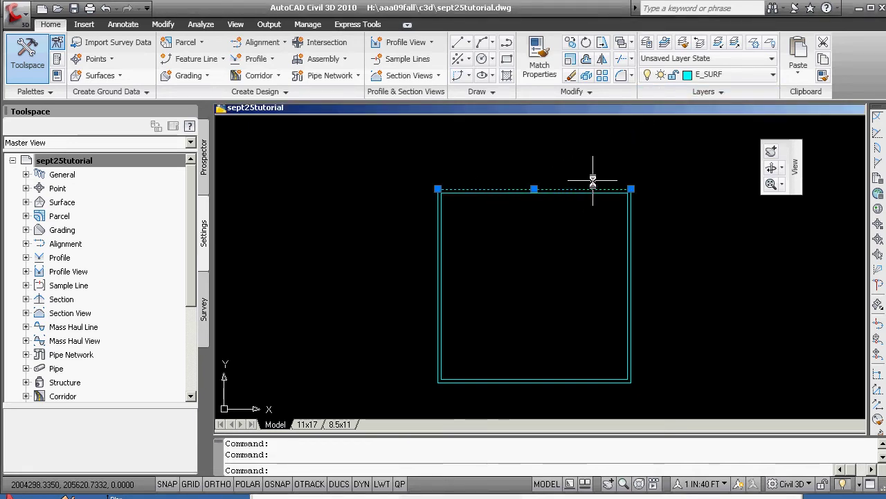
pyautogui.press('Escape')
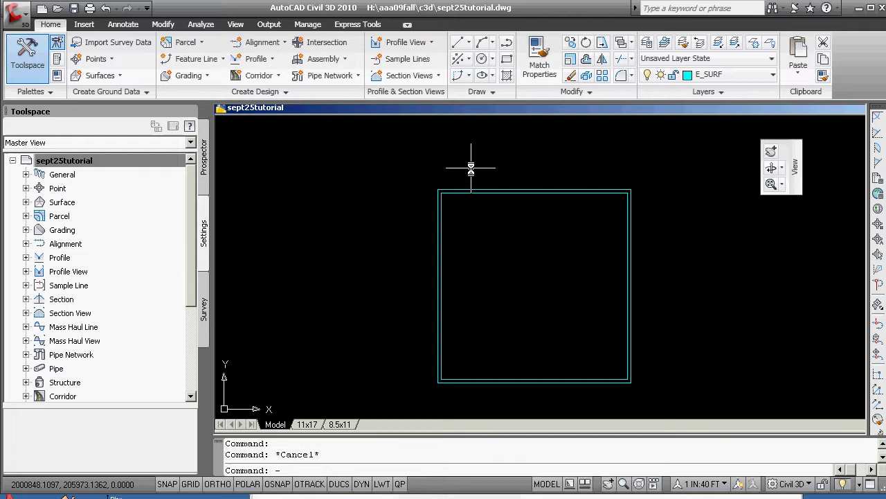
pyautogui.write('-')
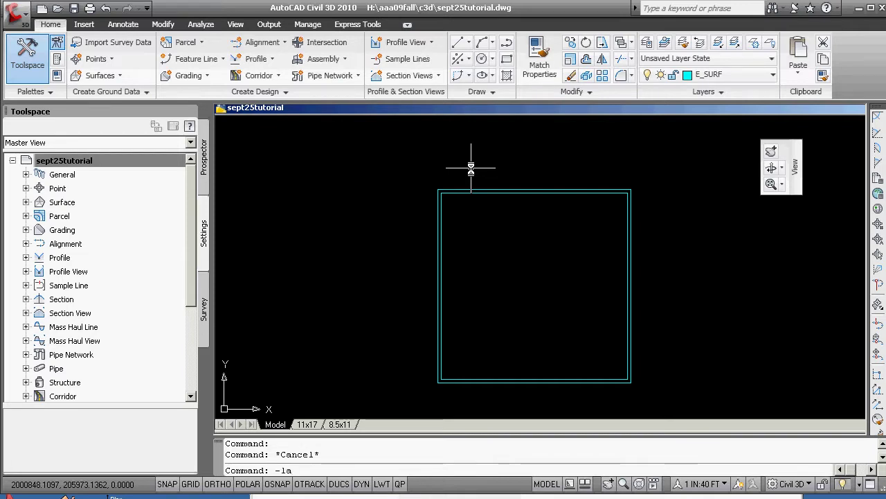
pyautogui.write('layer')
pyautogui.press('Return')
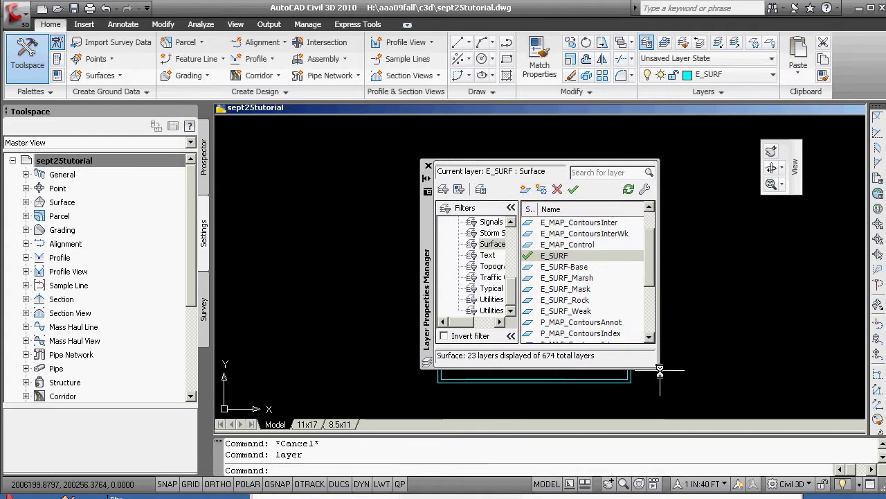
pyautogui.moveTo(659, 371); pyautogui.dragTo(773, 360)
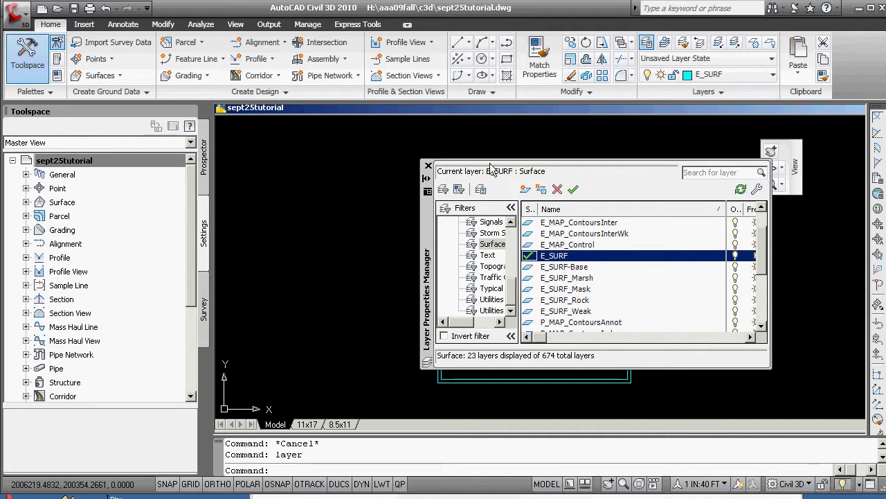
pyautogui.moveTo(435, 229); pyautogui.dragTo(265, 196)
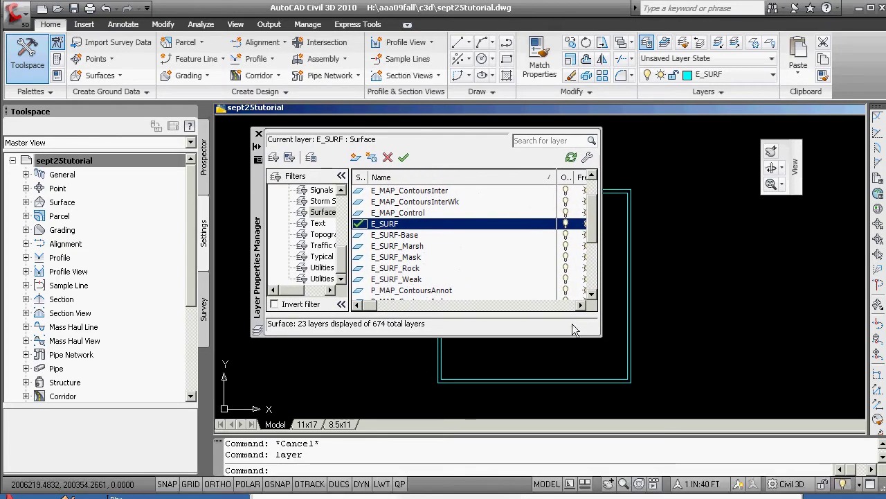
pyautogui.moveTo(601, 333); pyautogui.dragTo(780, 335)
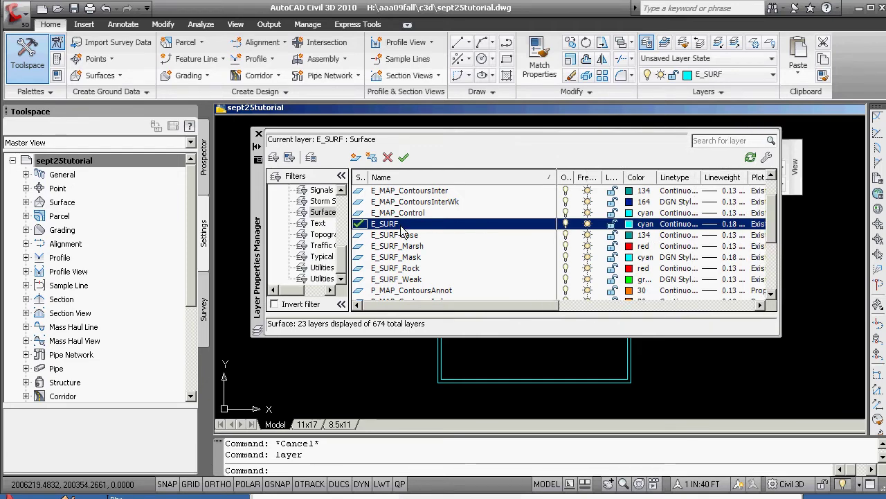
pyautogui.click(630, 224)
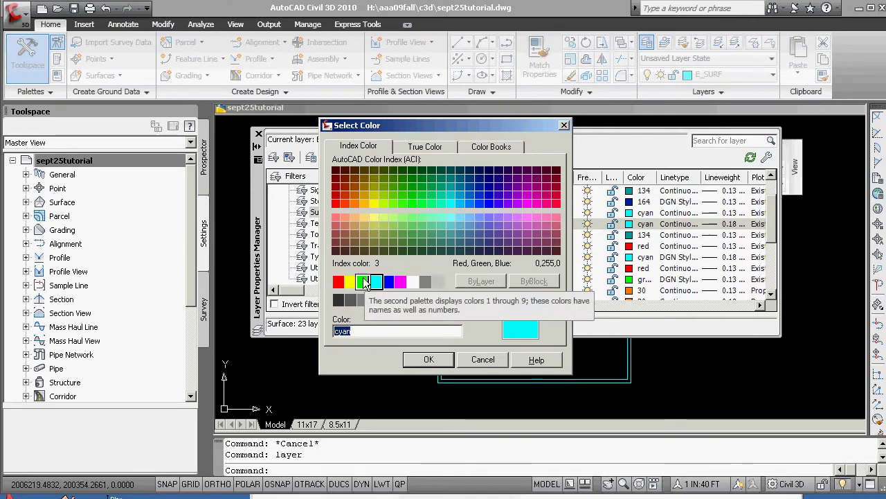
pyautogui.click(364, 283)
pyautogui.click(429, 360)
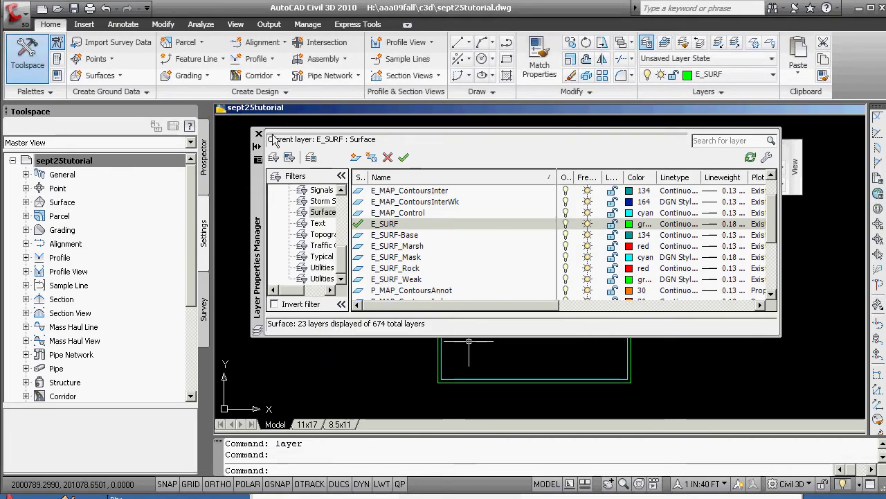
pyautogui.click(258, 136)
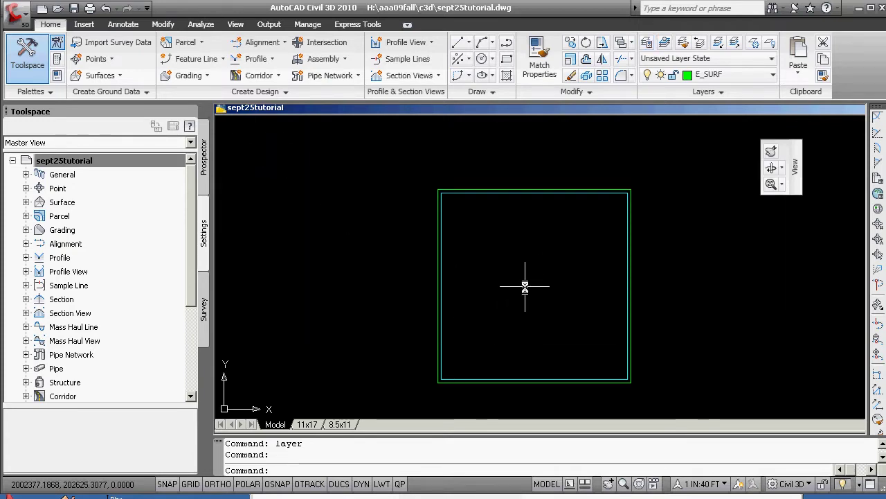
# Step: Start a line inside the boundary, using an .XY point filter for a start point at elevation 1100
pyautogui.write('line')
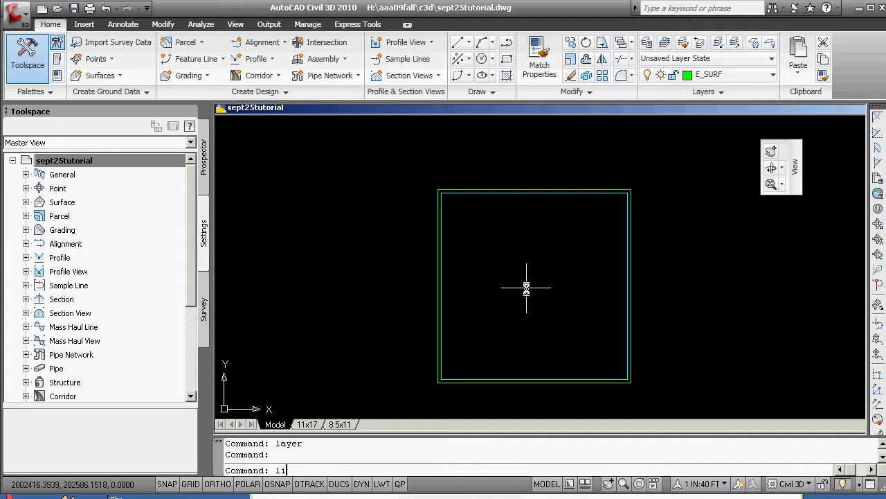
pyautogui.press('Return')
pyautogui.write('.xy')
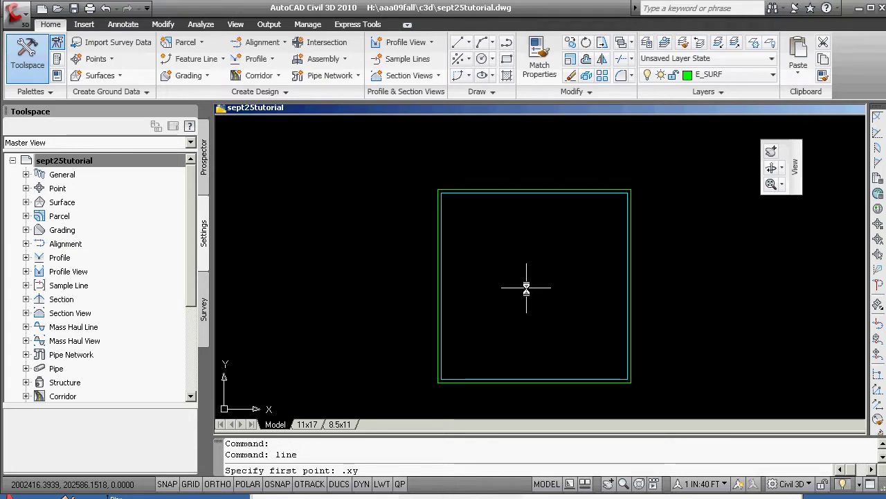
pyautogui.press('Escape')
pyautogui.write('l')
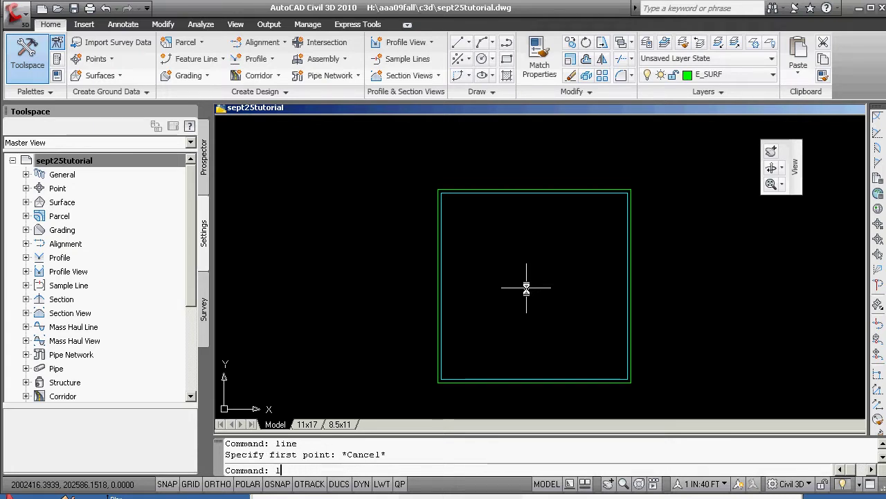
pyautogui.write('ine')
pyautogui.press('Return')
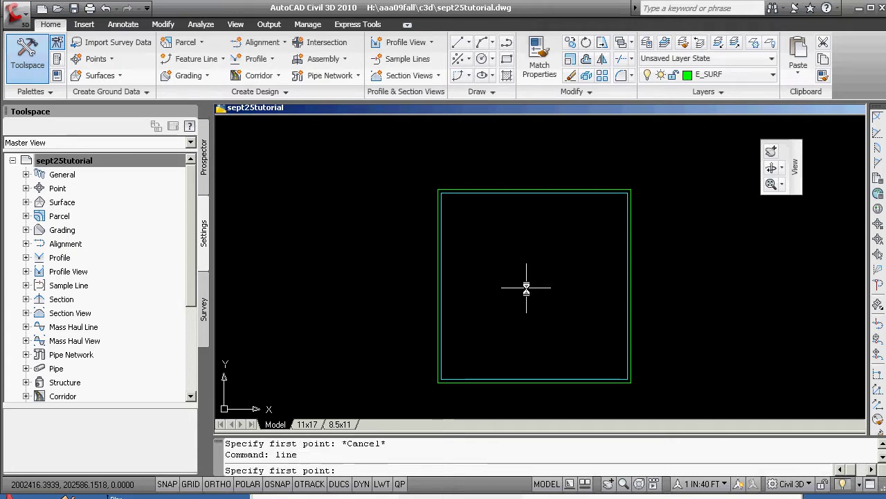
pyautogui.keyDown('shift'); pyautogui.rightClick(514, 248); pyautogui.keyUp('shift')
pyautogui.moveTo(569, 300)
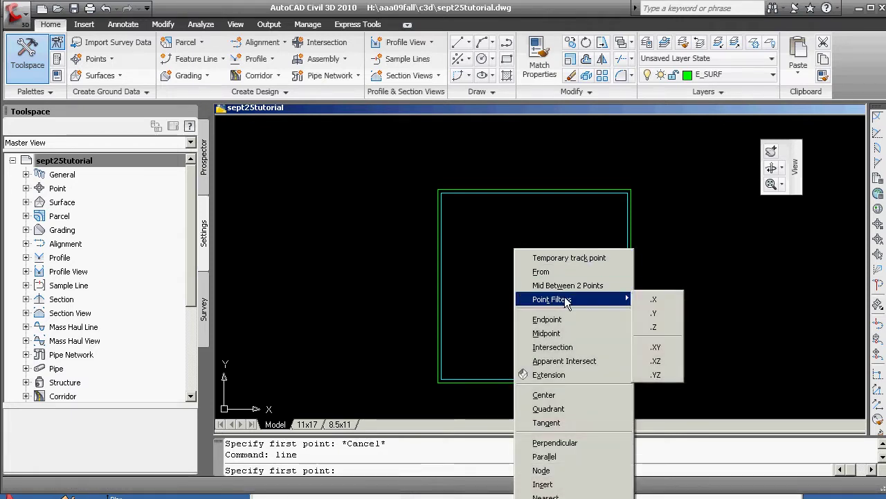
pyautogui.click(658, 347)
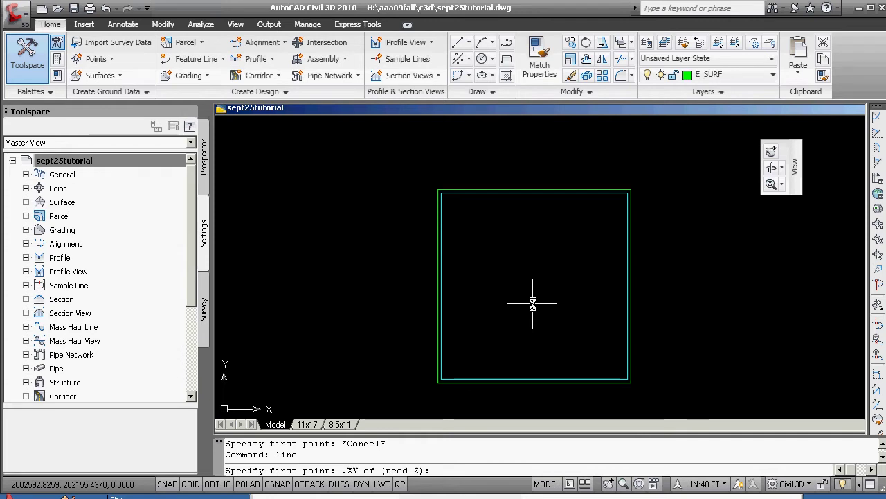
pyautogui.press('Return')
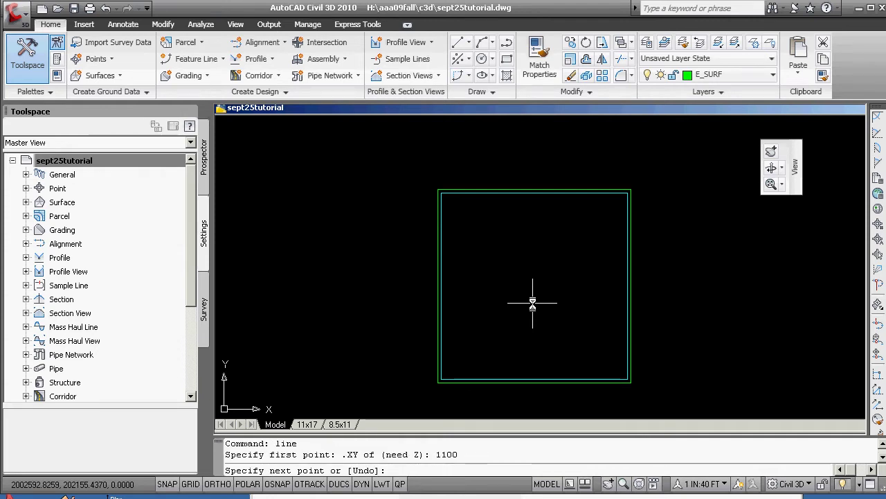
# Step: Place the line's end point with .XY at elevation 1150, finish it, and check the line
pyautogui.write('.xy')
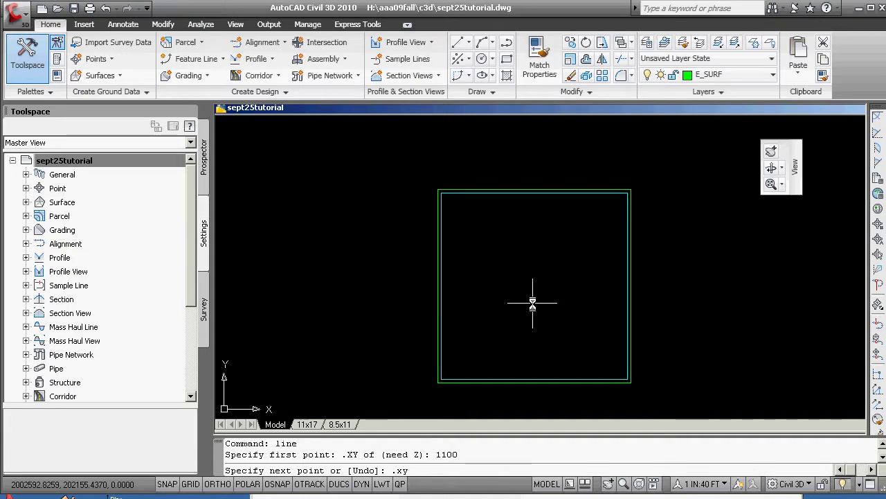
pyautogui.press('Return')
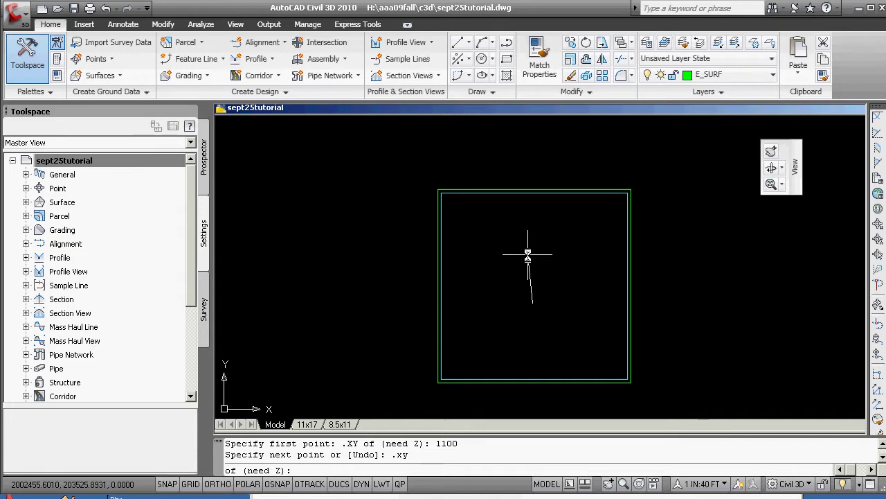
pyautogui.write('1150')
pyautogui.press('Return')
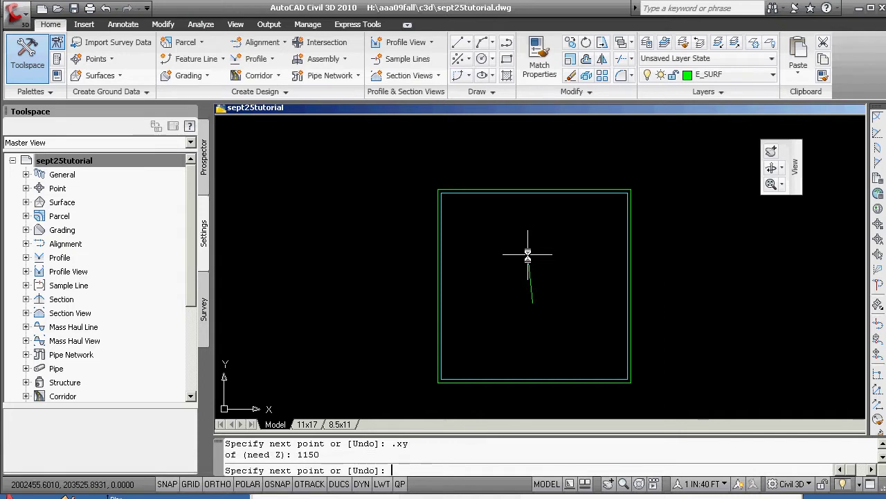
pyautogui.press('Return')
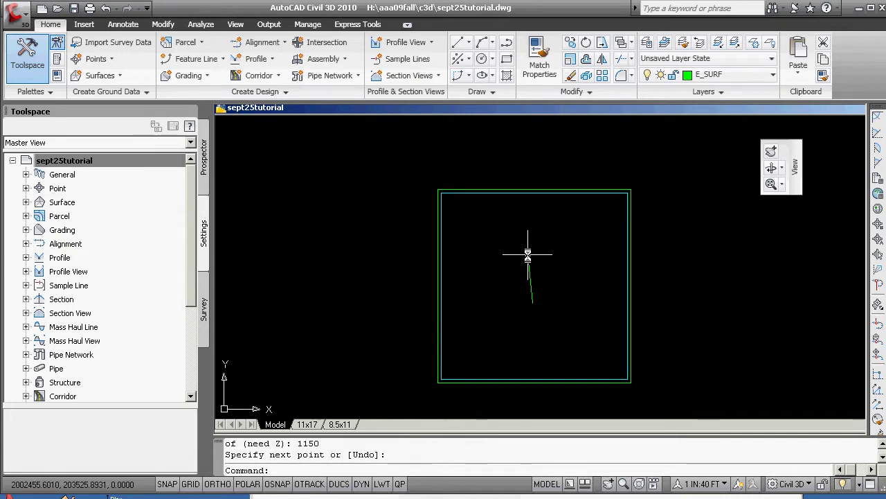
pyautogui.click(530, 264)
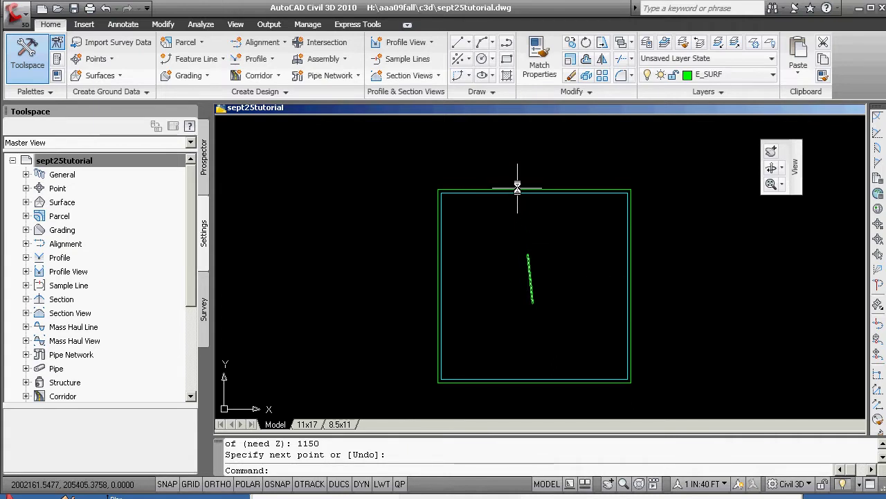
pyautogui.press('Escape')
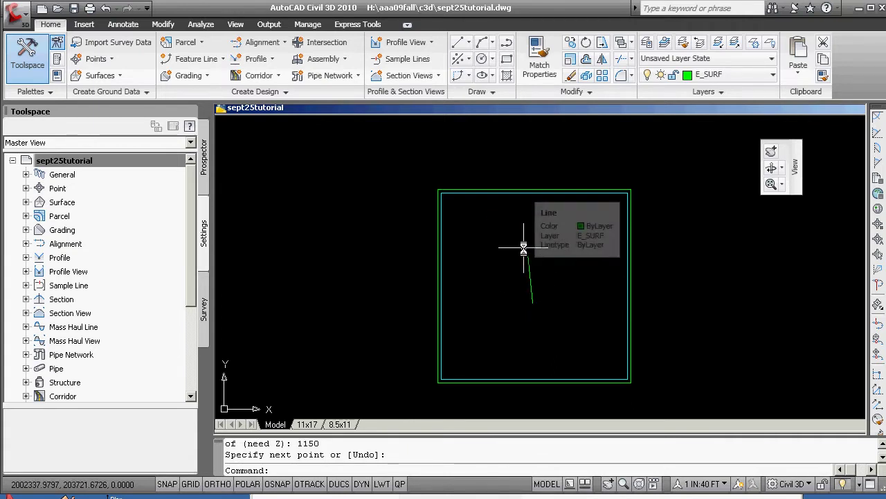
pyautogui.click(530, 278)
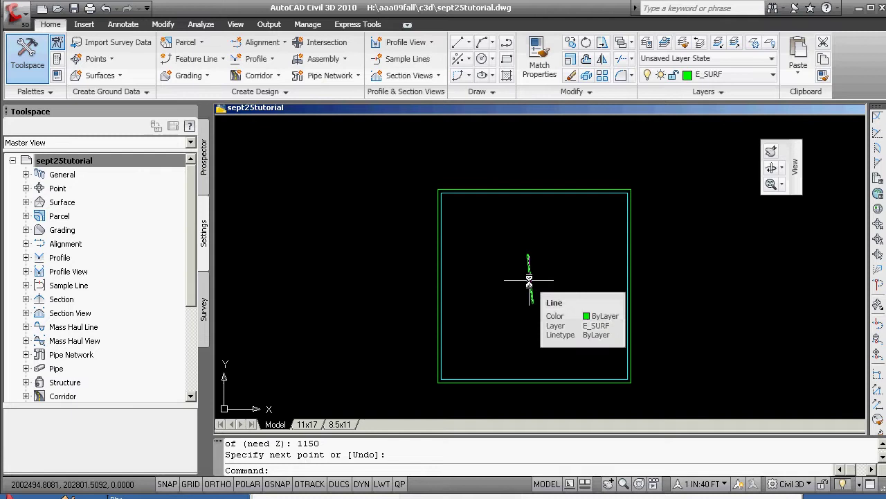
pyautogui.press('Escape')
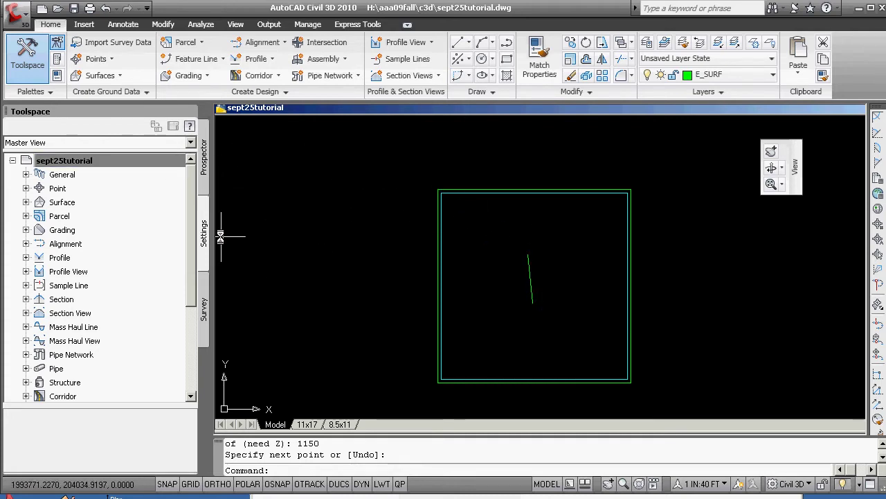
# Step: Open Create Surface from the Surfaces collection in Prospector
pyautogui.click(25, 203)
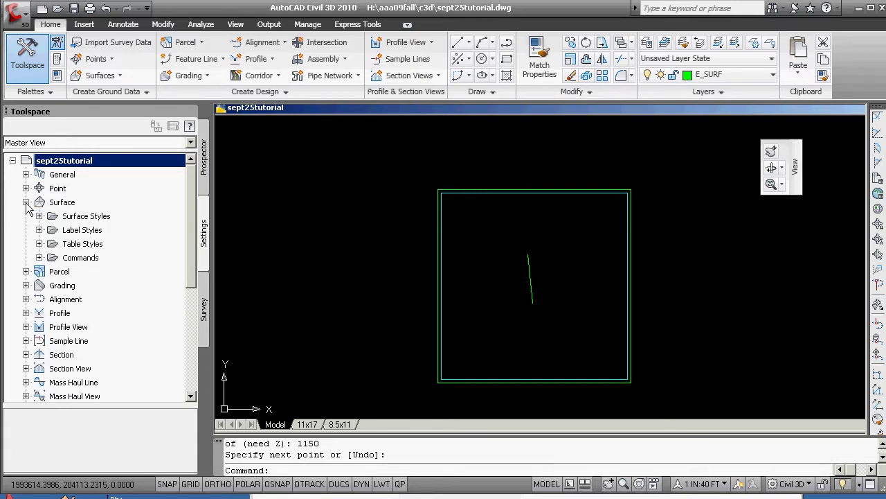
pyautogui.click(26, 202)
pyautogui.click(204, 167)
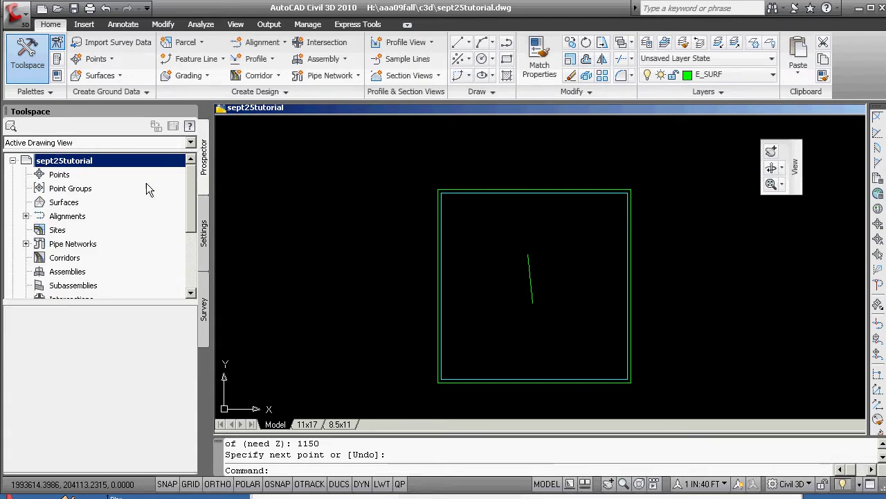
pyautogui.click(39, 203)
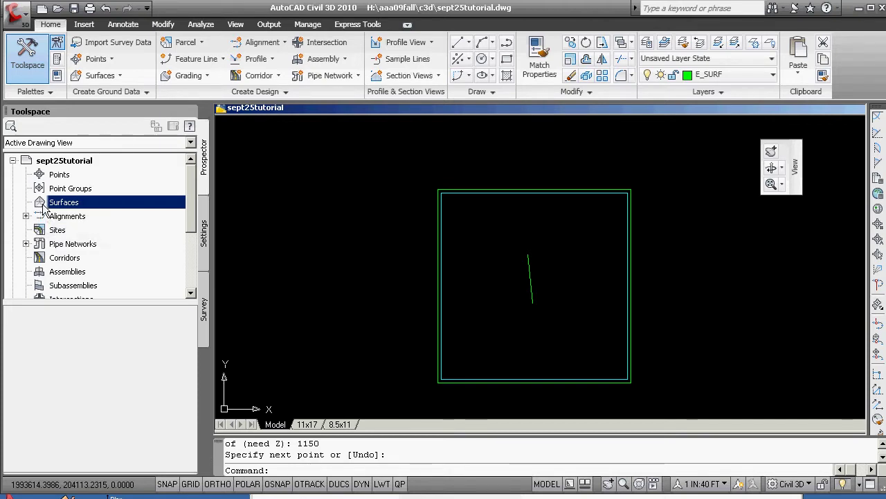
pyautogui.rightClick(43, 206)
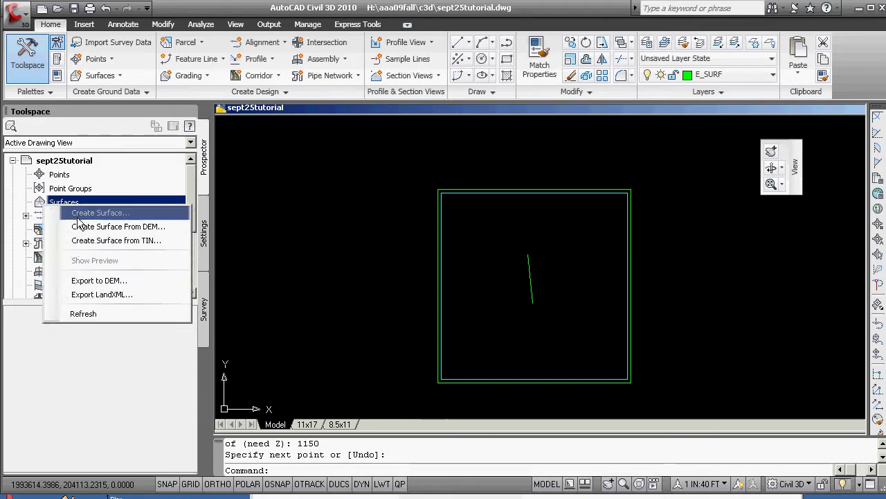
pyautogui.click(78, 212)
# Step: Name the new TIN surface bogus-extopo and create it
pyautogui.click(609, 255)
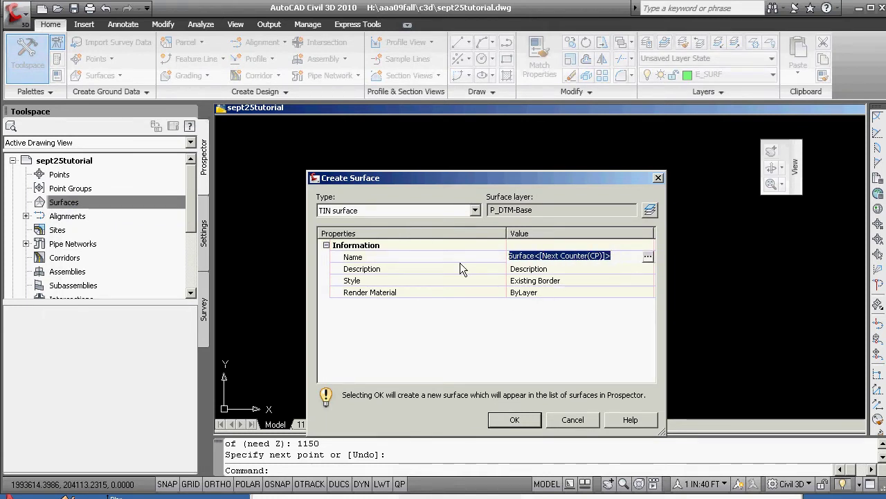
pyautogui.write('extopo')
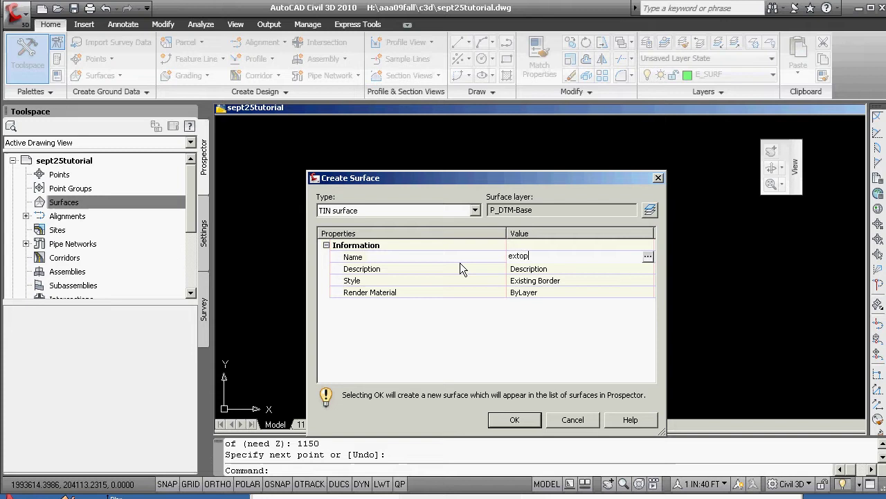
pyautogui.press('BackSpace')
pyautogui.press('BackSpace')
pyautogui.press('BackSpace')
pyautogui.press('BackSpace')
pyautogui.press('BackSpace')
pyautogui.press('BackSpace')
pyautogui.write('bol')
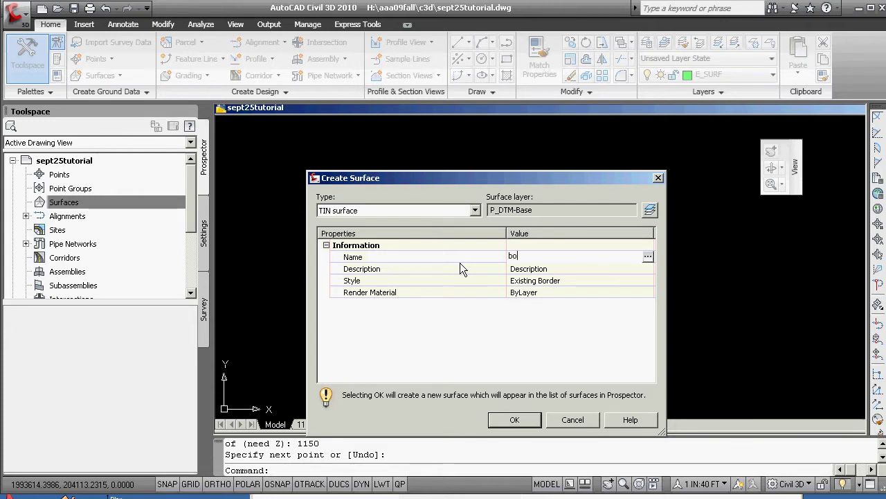
pyautogui.press('BackSpace')
pyautogui.write('gus-extopo')
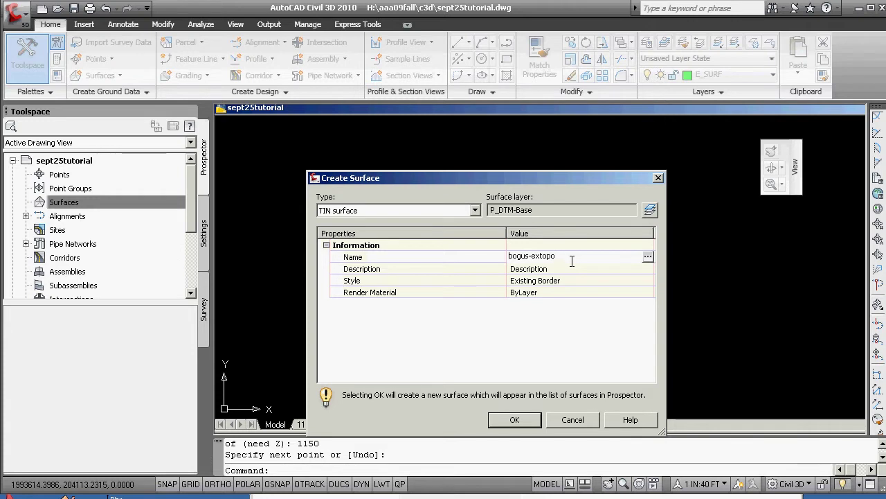
pyautogui.click(514, 419)
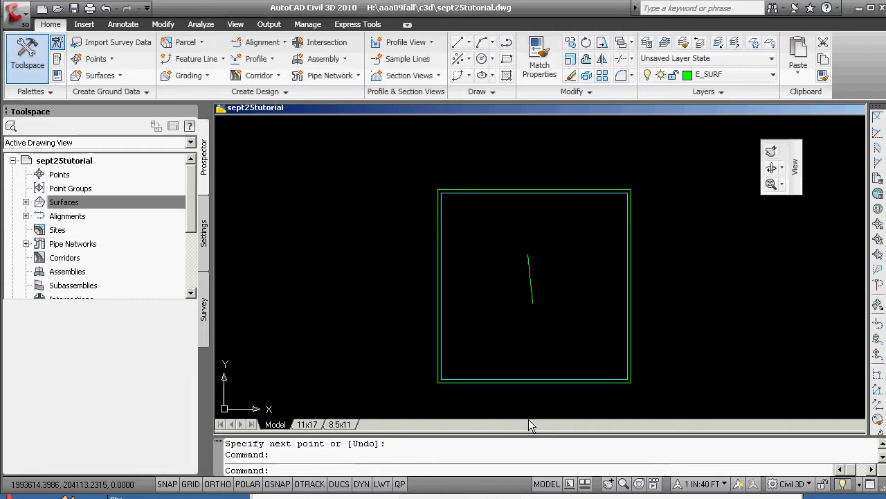
# Step: Expand Surfaces > bogus-extopo > Definition in Prospector and select Drawing Objects
pyautogui.click(25, 203)
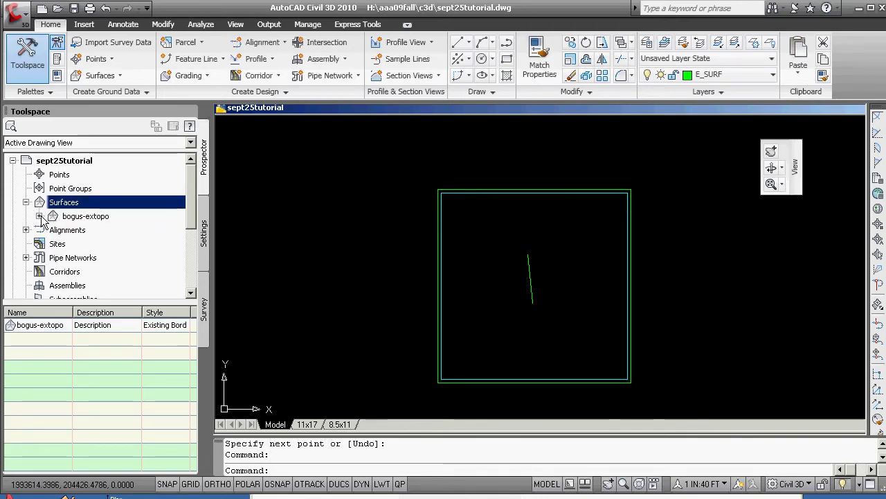
pyautogui.click(40, 216)
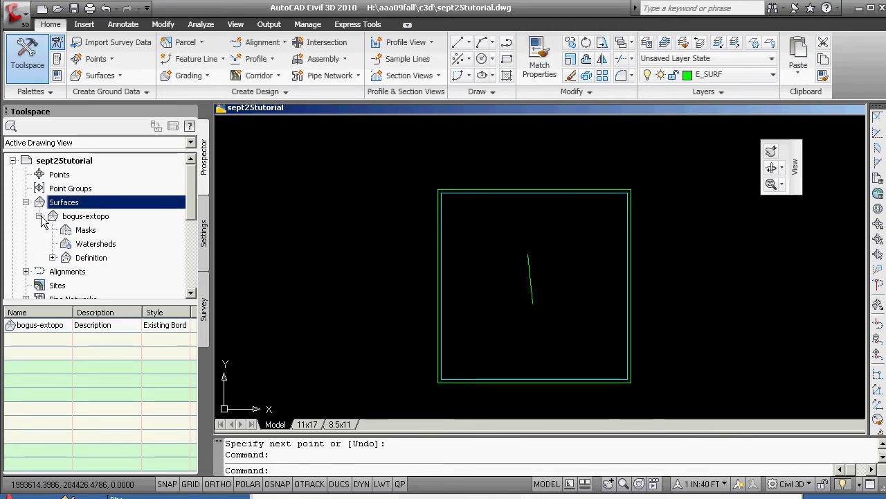
pyautogui.click(52, 258)
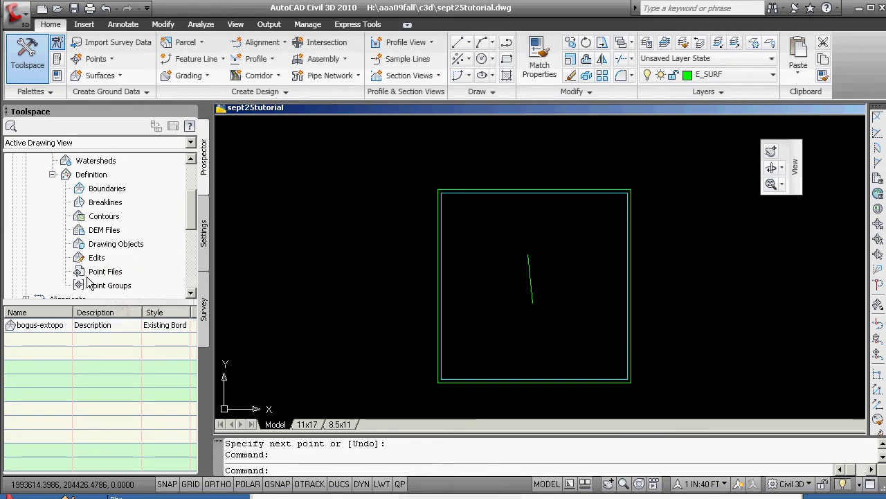
pyautogui.click(104, 244)
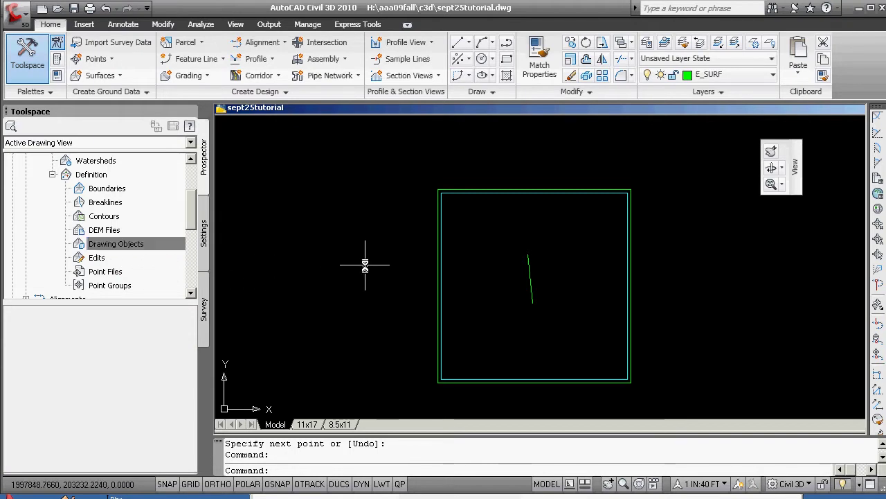
# Step: Add drawing objects to bogus-extopo with object type Lines and description bogus-tin
pyautogui.rightClick(102, 245)
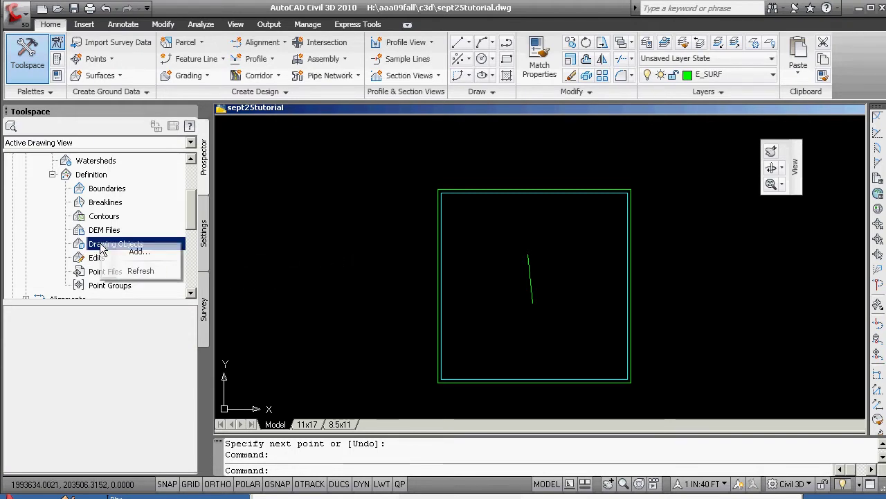
pyautogui.click(137, 251)
pyautogui.click(528, 221)
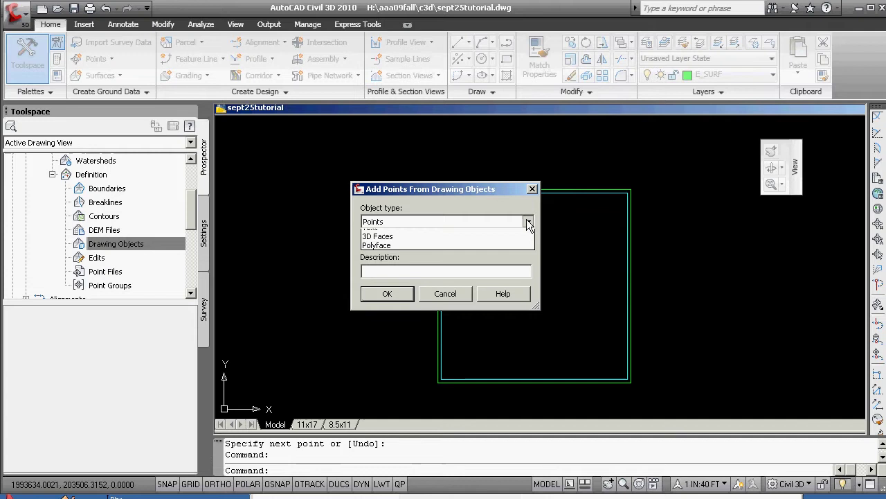
pyautogui.click(372, 244)
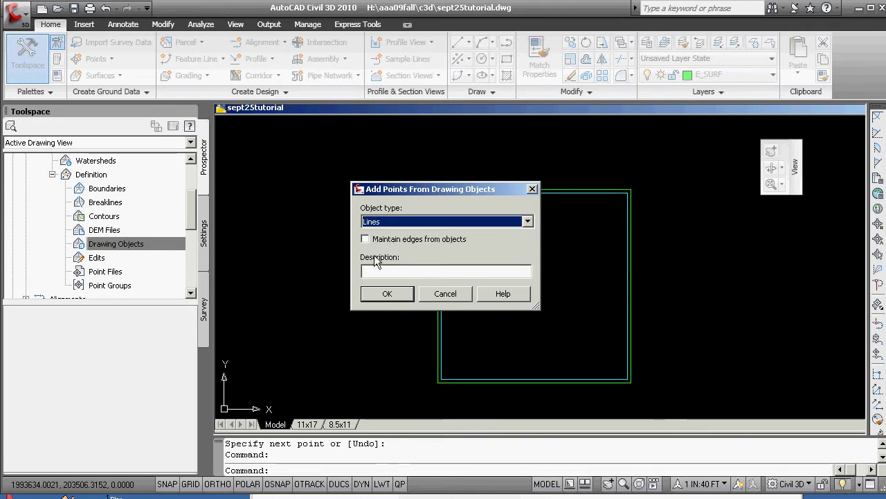
pyautogui.click(375, 272)
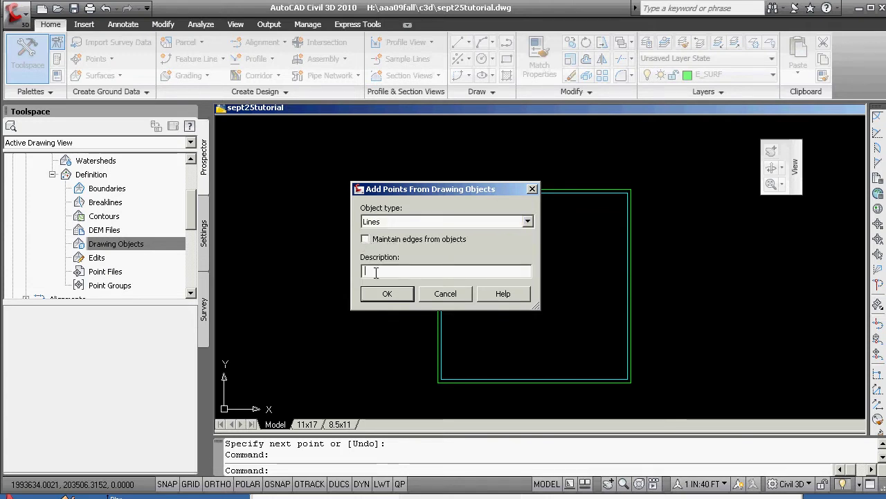
pyautogui.write('bus')
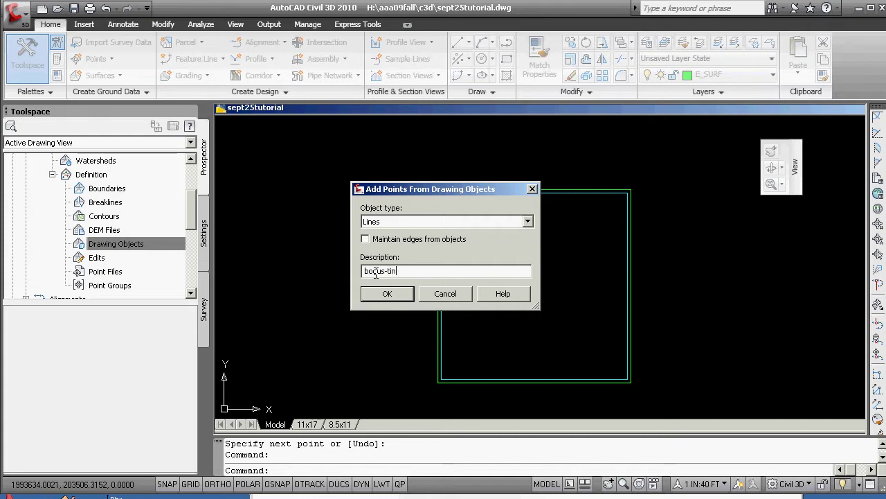
pyautogui.click(387, 294)
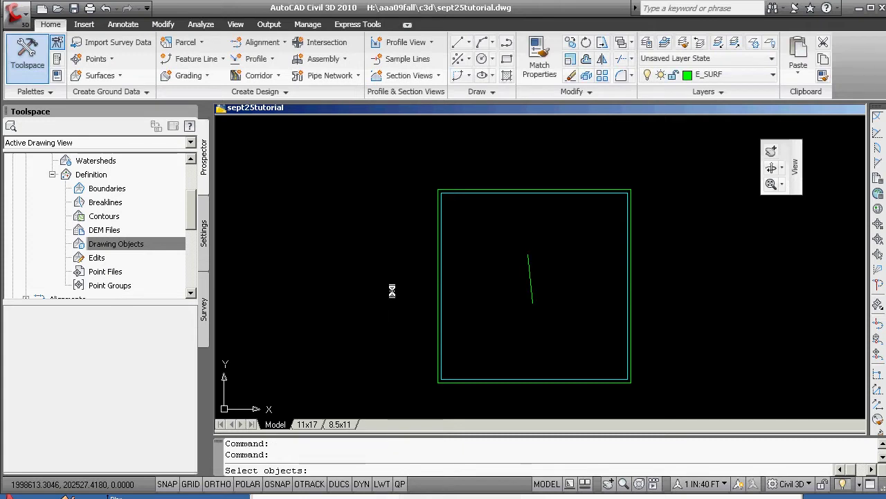
# Step: Pick the rectangle's top, left, bottom and right edges plus the short green line
pyautogui.click(506, 190)
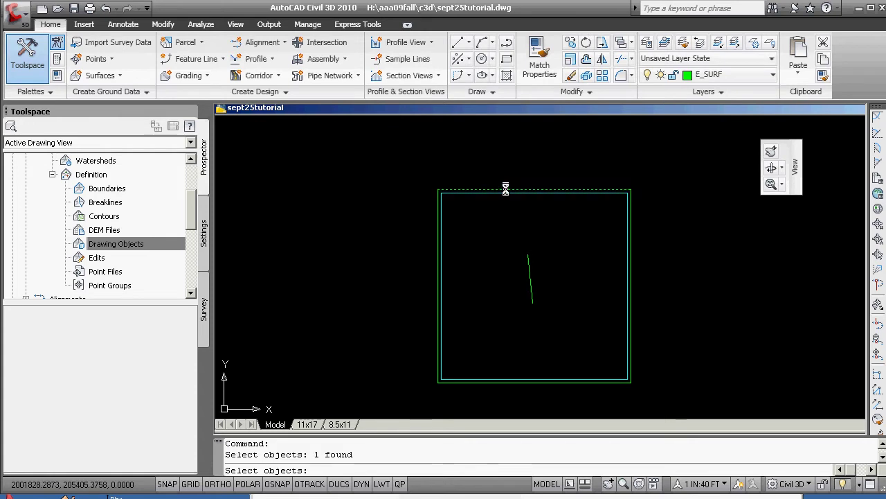
pyautogui.click(439, 201)
pyautogui.click(491, 381)
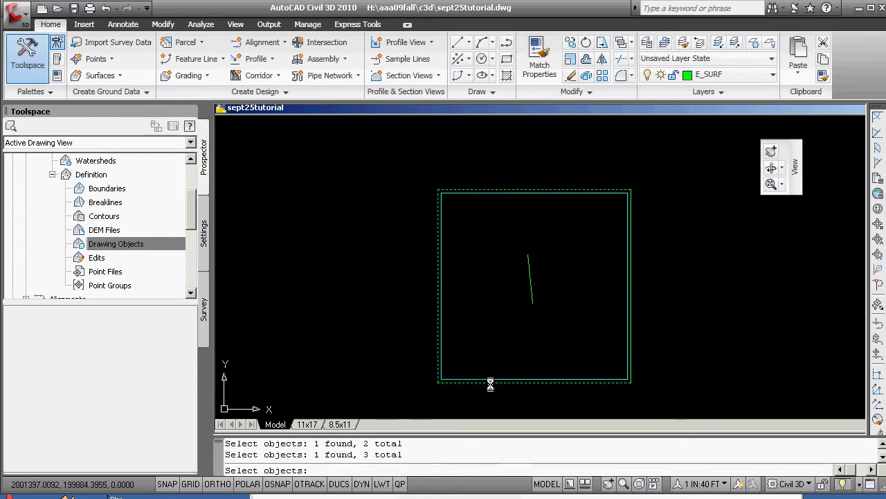
pyautogui.click(633, 294)
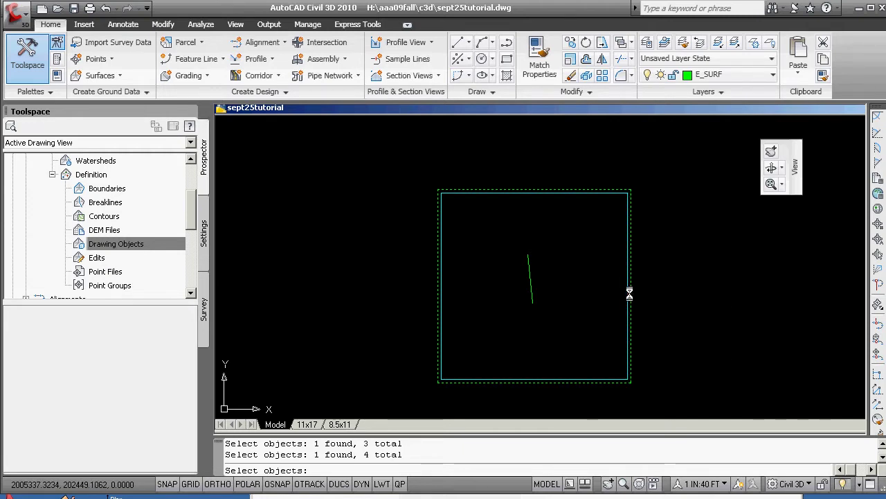
pyautogui.click(530, 280)
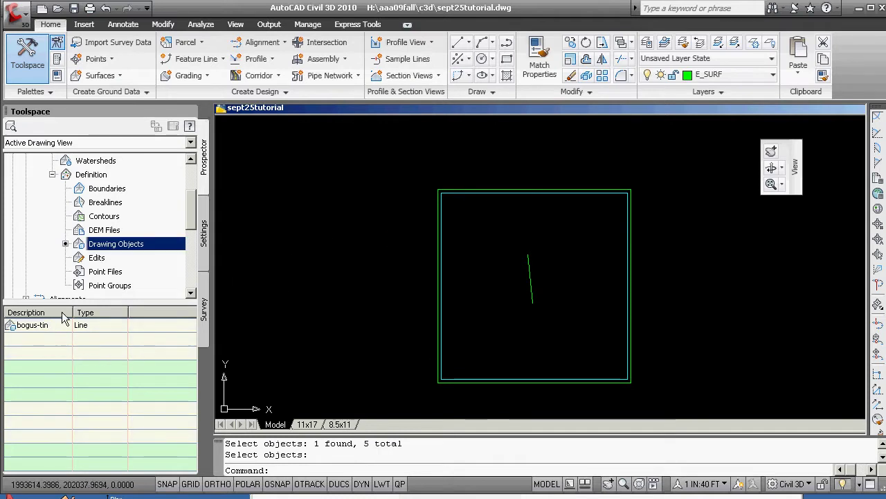
# Step: Start and cancel another surface, then dismiss the Drawing Objects menu unchanged
pyautogui.scroll(2, 187, 223)
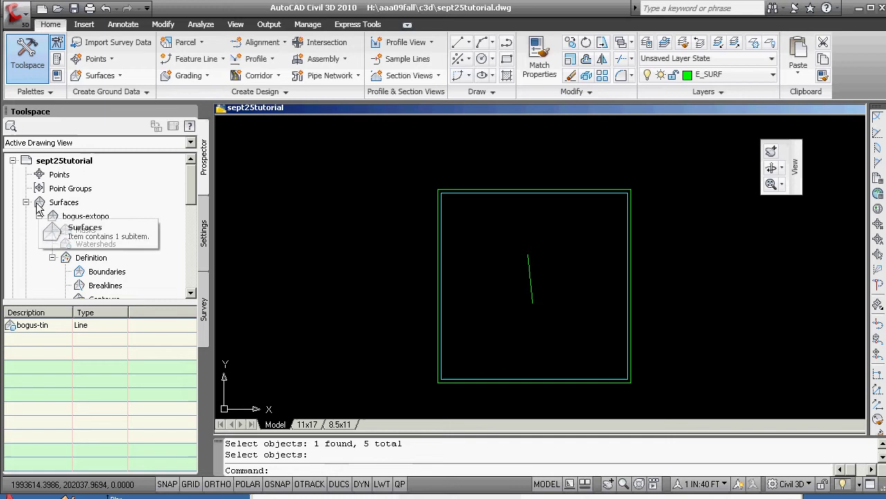
pyautogui.click(41, 201)
pyautogui.rightClick(39, 201)
pyautogui.click(75, 210)
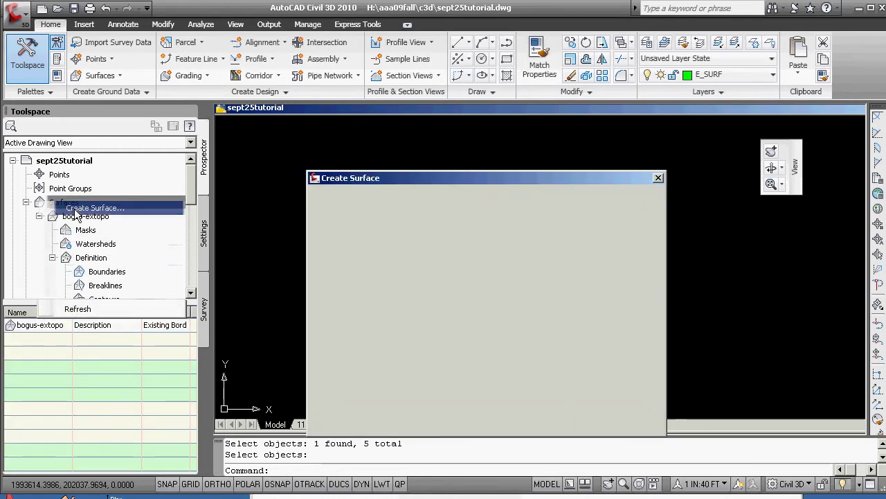
pyautogui.click(581, 420)
pyautogui.scroll(-4, 192, 236)
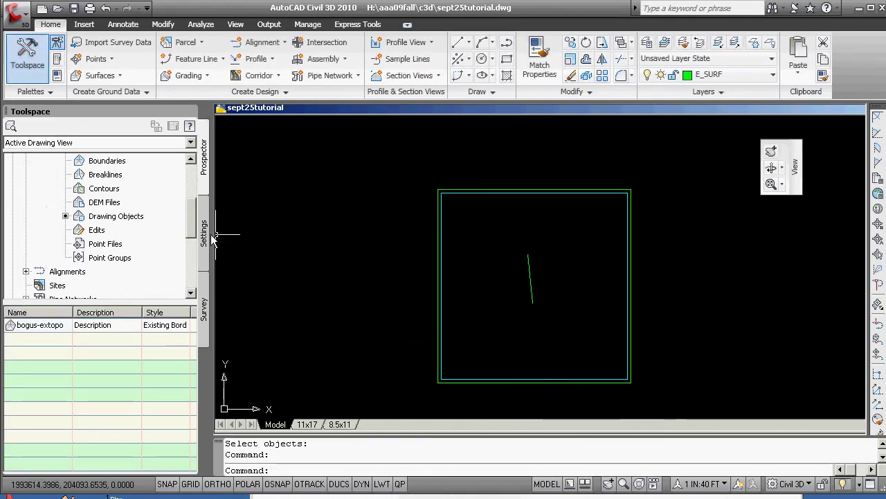
pyautogui.moveTo(193, 236); pyautogui.dragTo(192, 211)
pyautogui.rightClick(115, 257)
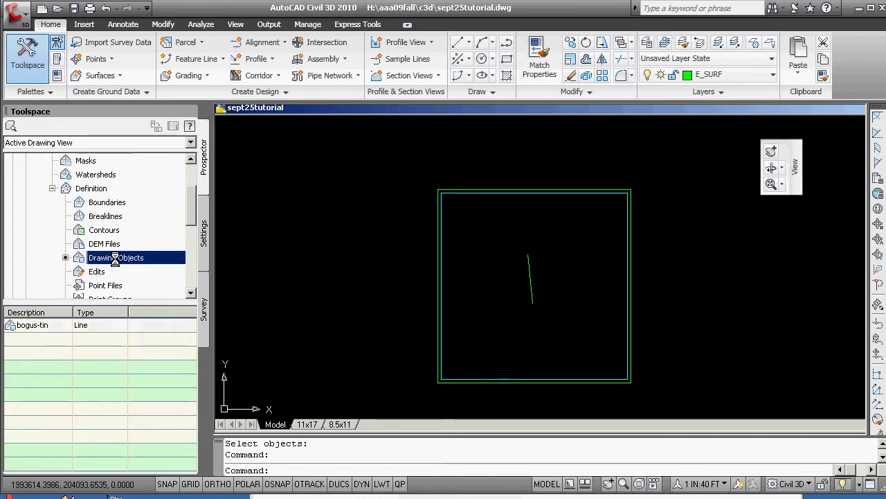
pyautogui.click(103, 259)
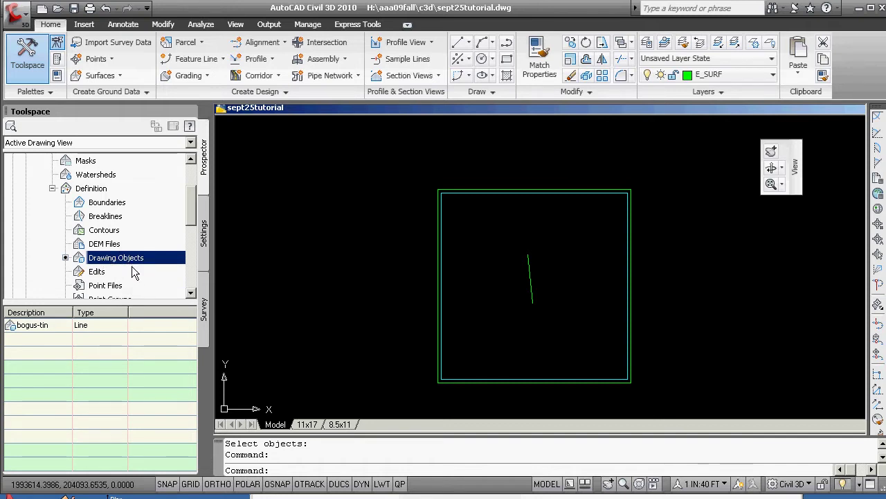
# Step: Select the bogus-extopo surface by clicking its boundary border in the drawing
pyautogui.click(438, 281)
pyautogui.press('Return')
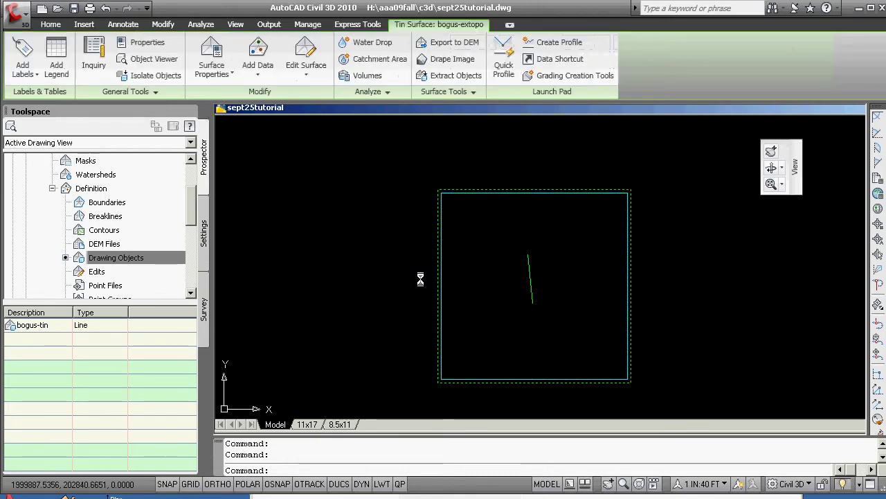
pyautogui.press('Escape')
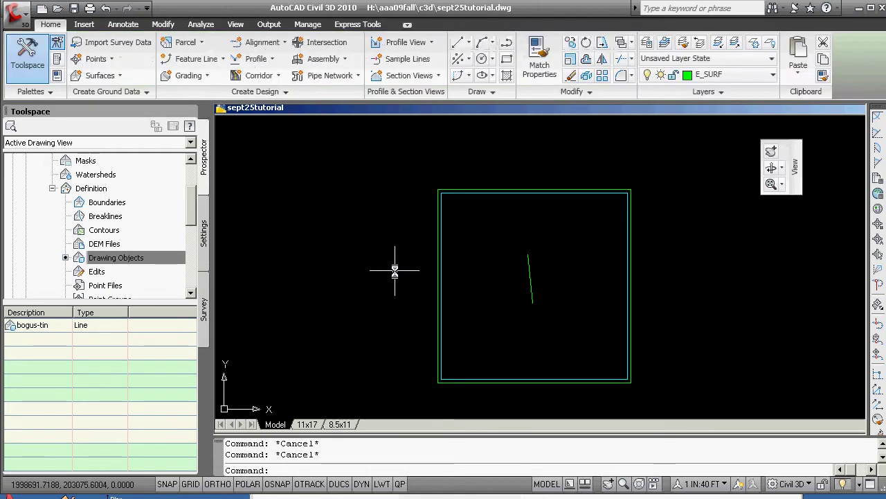
pyautogui.click(438, 273)
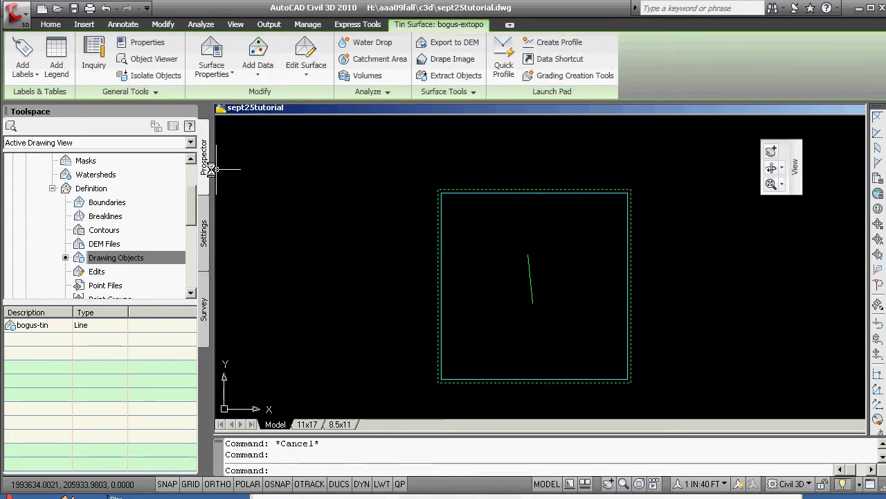
pyautogui.press('Escape')
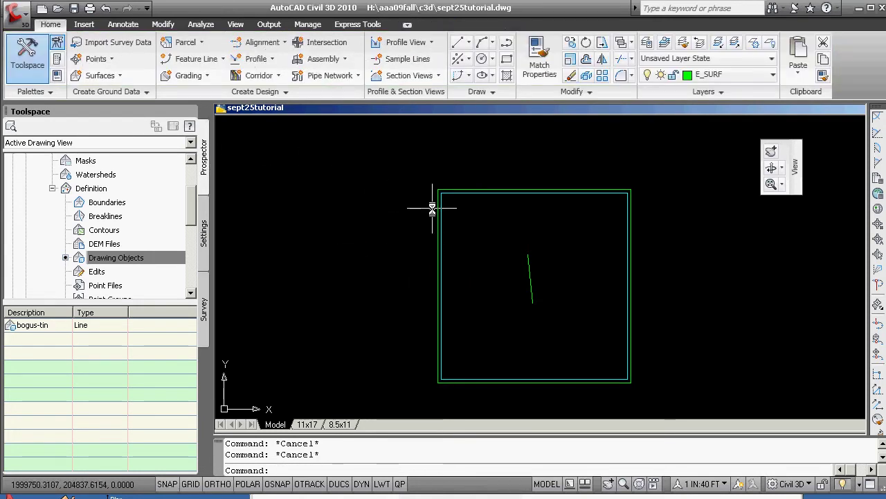
pyautogui.click(437, 207)
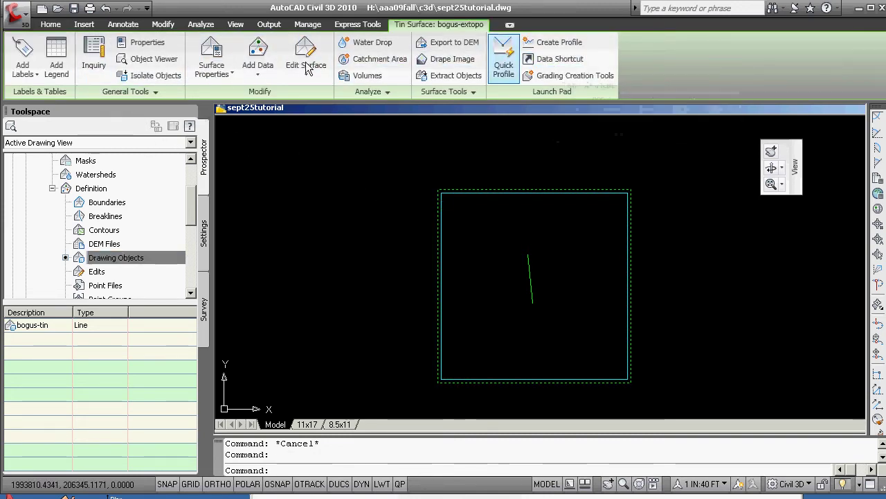
pyautogui.press('Escape')
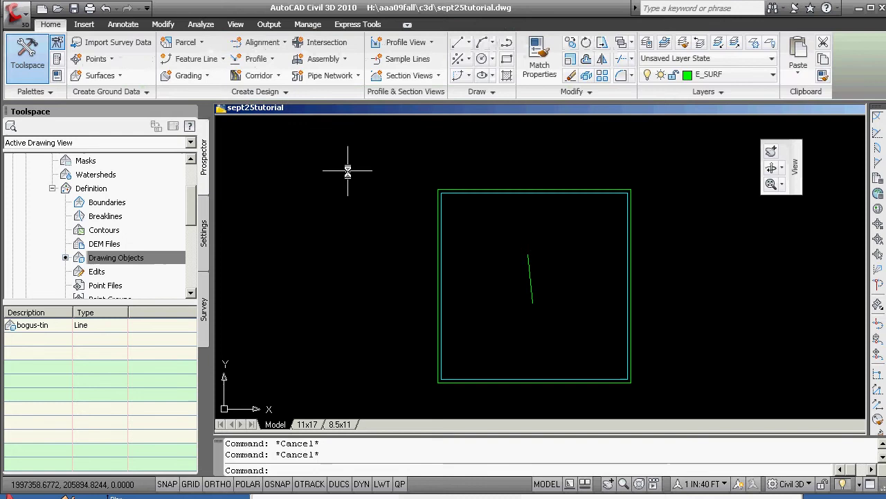
pyautogui.click(438, 198)
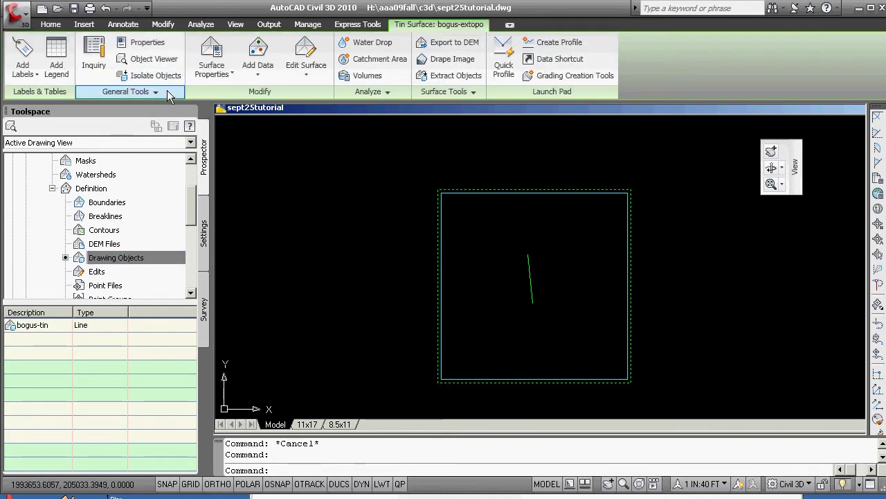
# Step: Set bogus-extopo's surface style to Contours 10' Major:2' Minor in Surface Properties
pyautogui.click(231, 78)
pyautogui.click(244, 99)
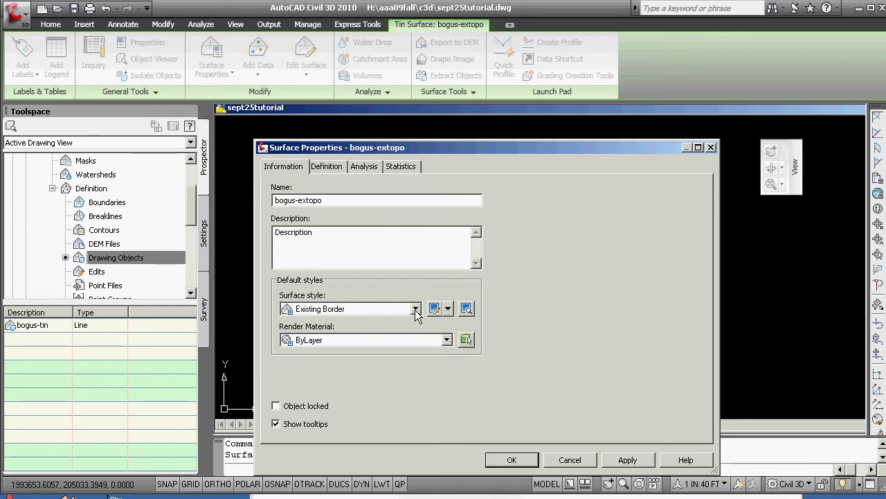
pyautogui.click(416, 309)
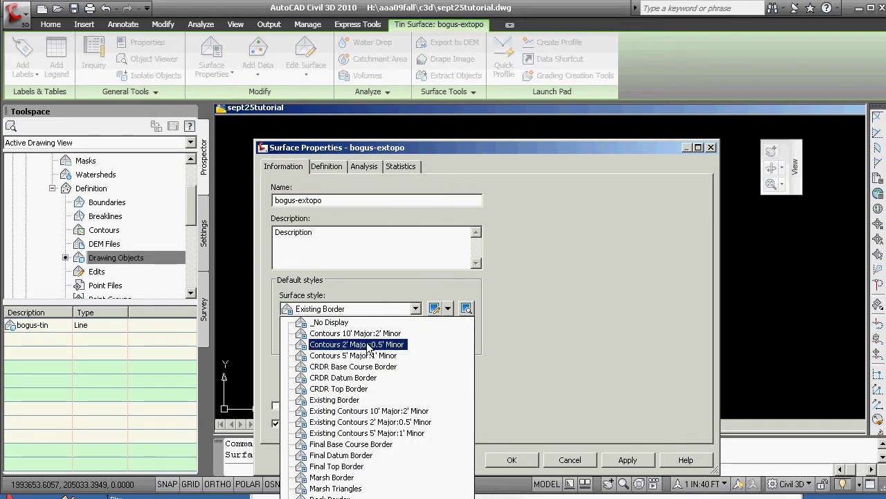
pyautogui.click(361, 333)
pyautogui.click(511, 460)
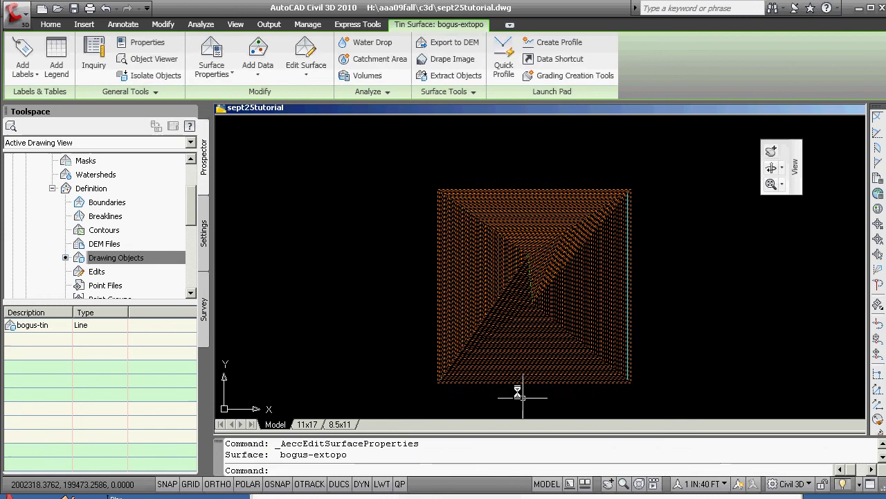
pyautogui.press('Escape')
pyautogui.press('Escape')
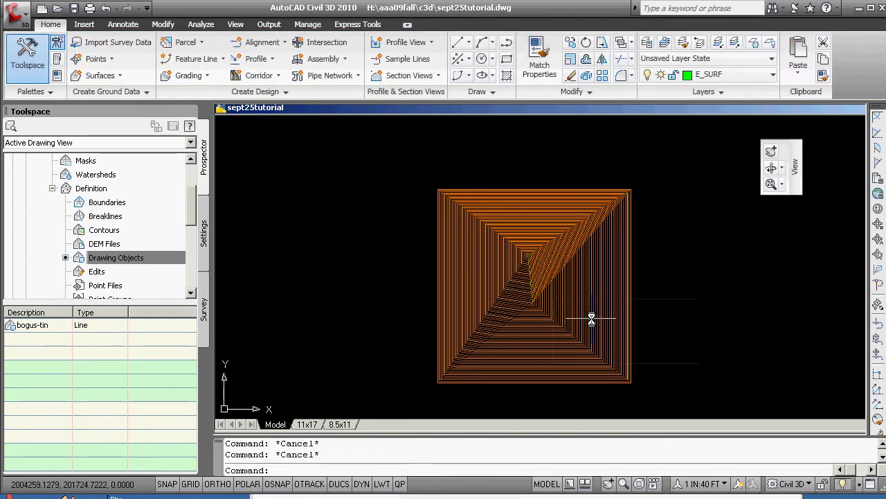
pyautogui.moveTo(591, 320)
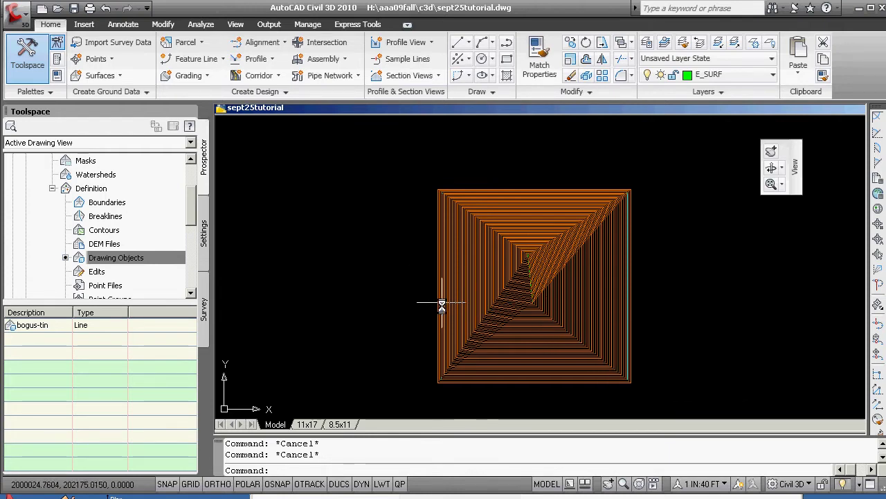
# Step: Reselect bogus-extopo and apply the _No Display surface style in Surface Properties
pyautogui.click(464, 382)
pyautogui.click(211, 68)
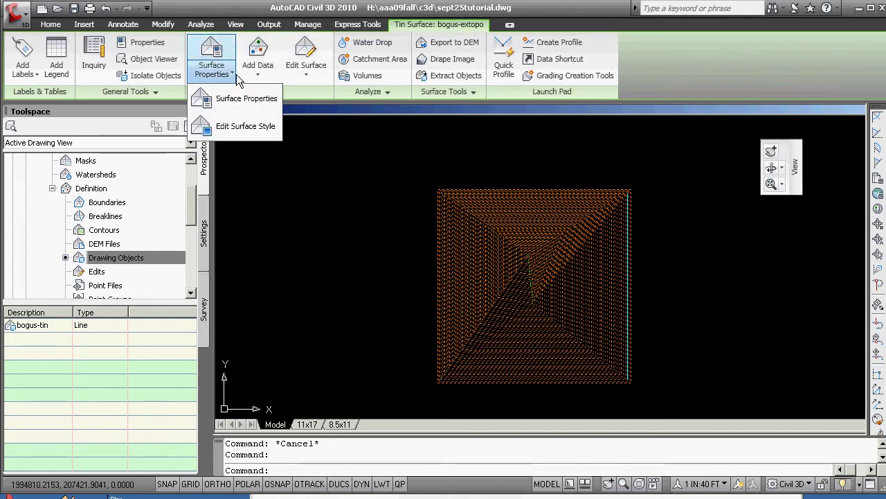
pyautogui.click(240, 102)
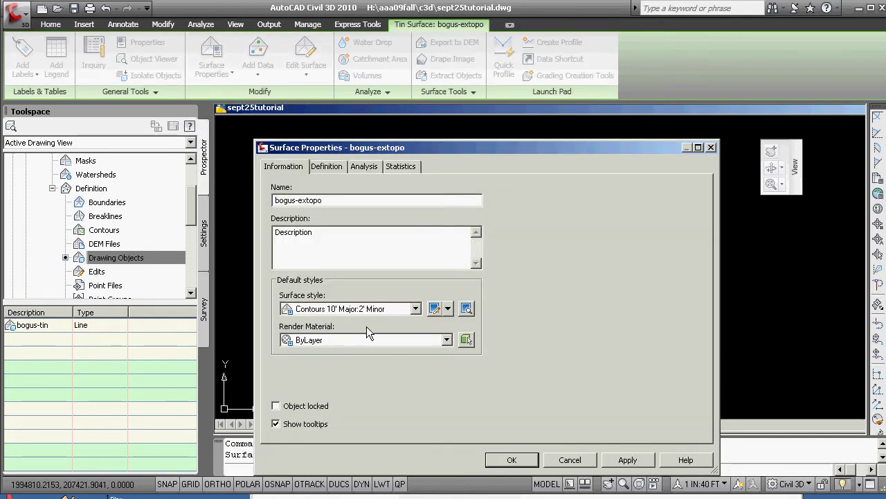
pyautogui.click(417, 312)
pyautogui.click(346, 322)
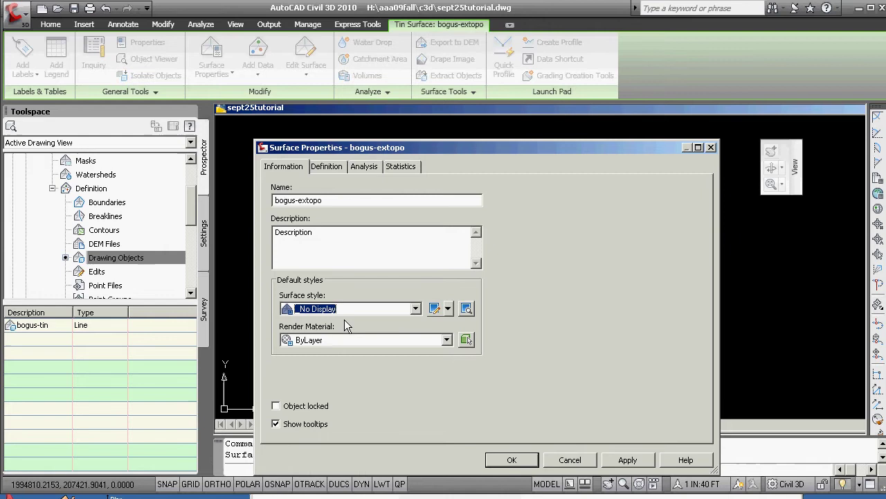
pyautogui.click(417, 310)
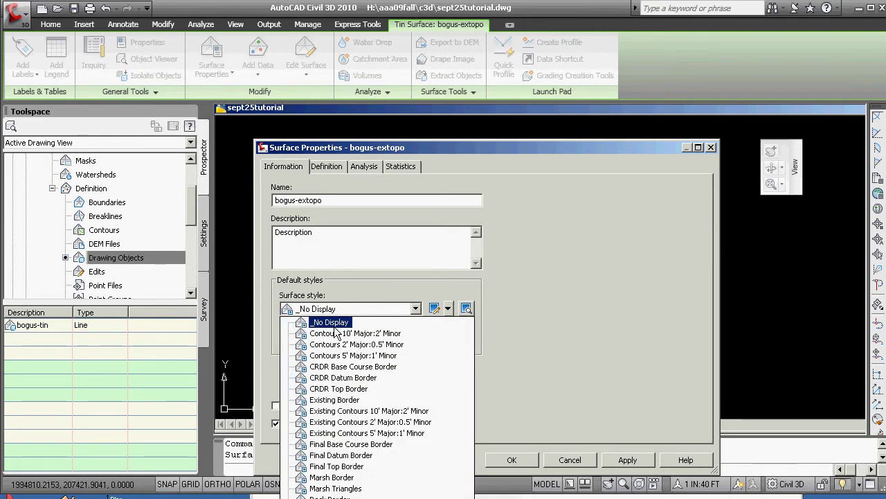
pyautogui.click(335, 323)
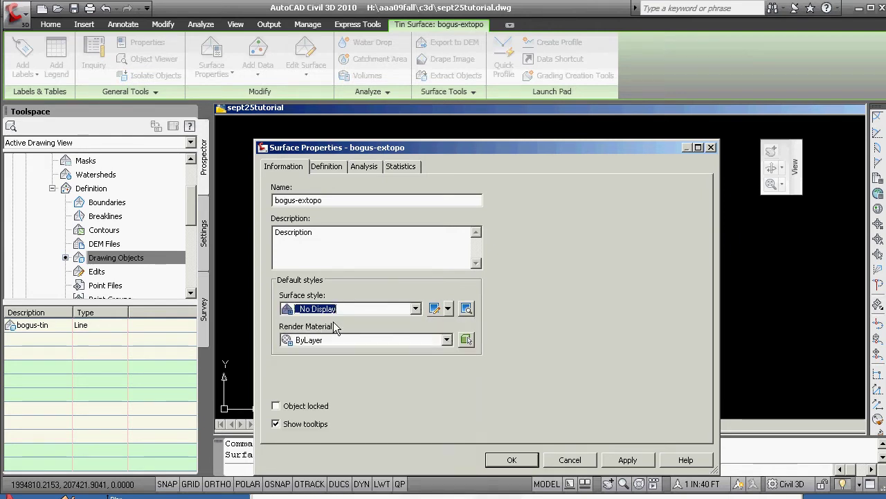
pyautogui.click(628, 460)
pyautogui.click(511, 460)
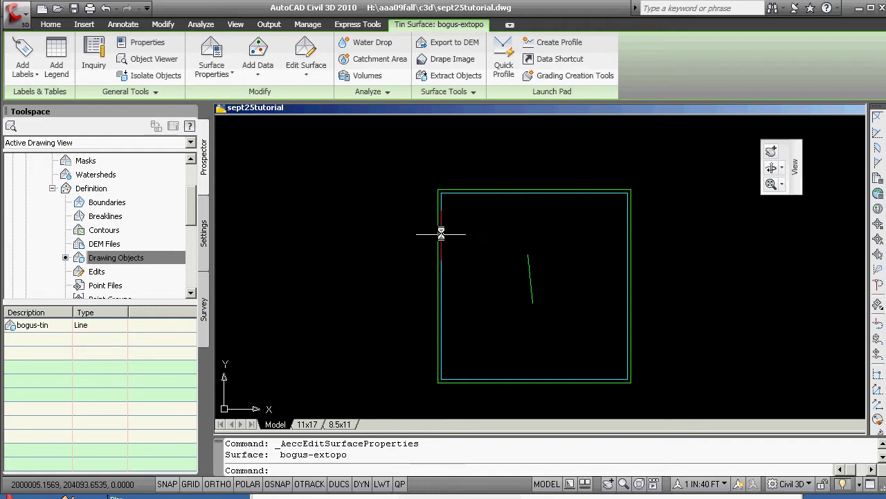
pyautogui.moveTo(443, 234)
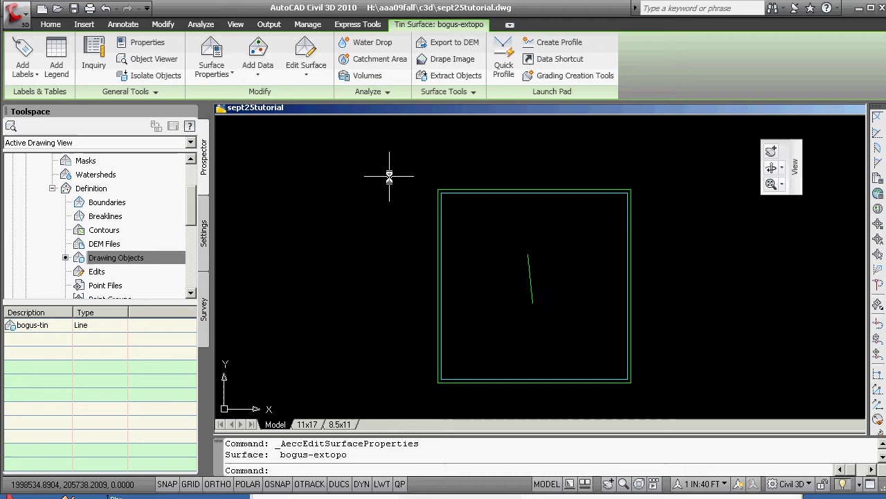
# Step: Open the Layer Properties Manager with the LAYER command
pyautogui.write('1ayer')
pyautogui.press('Return')
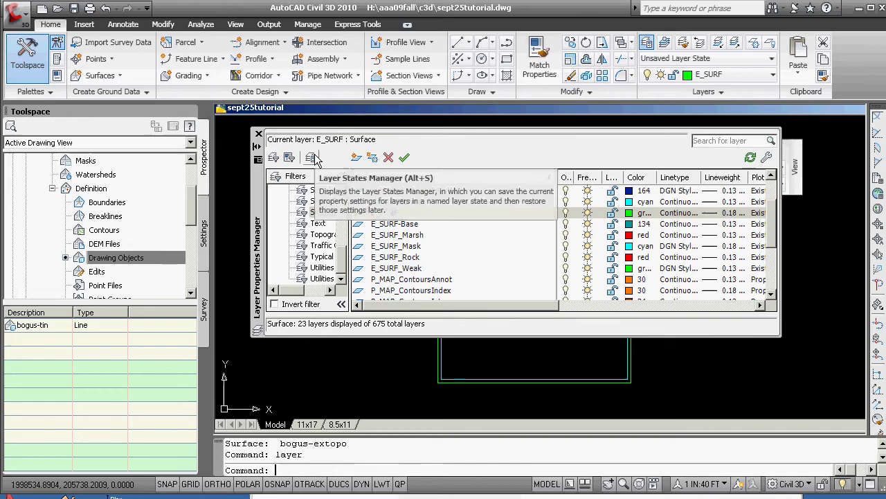
# Step: Save a new layer state named sept24 in the Layer States Manager
pyautogui.click(313, 158)
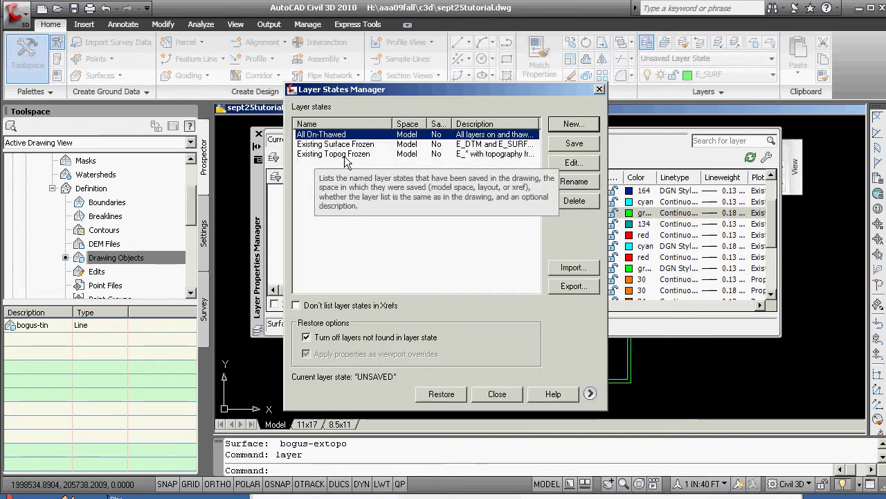
pyautogui.click(570, 125)
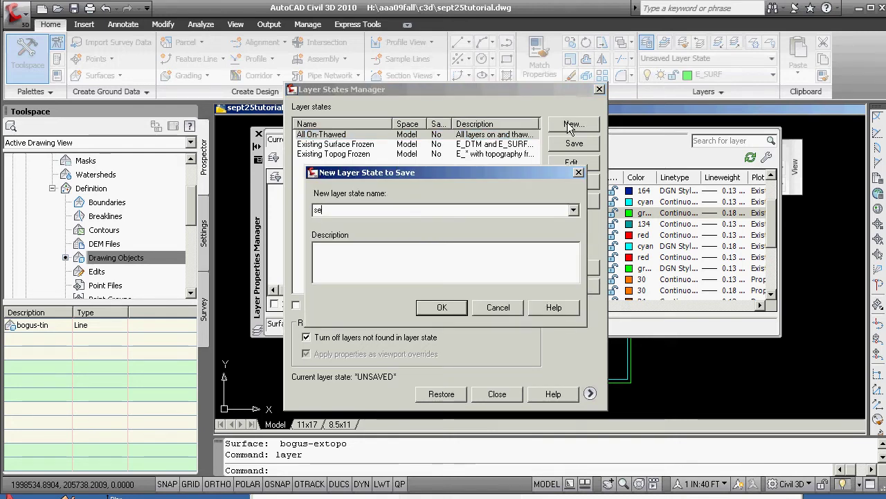
pyautogui.write('sept24')
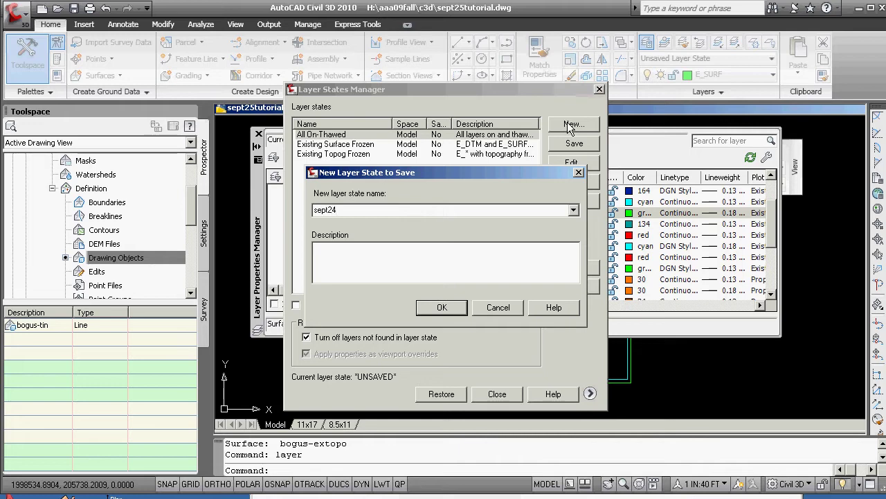
pyautogui.click(443, 306)
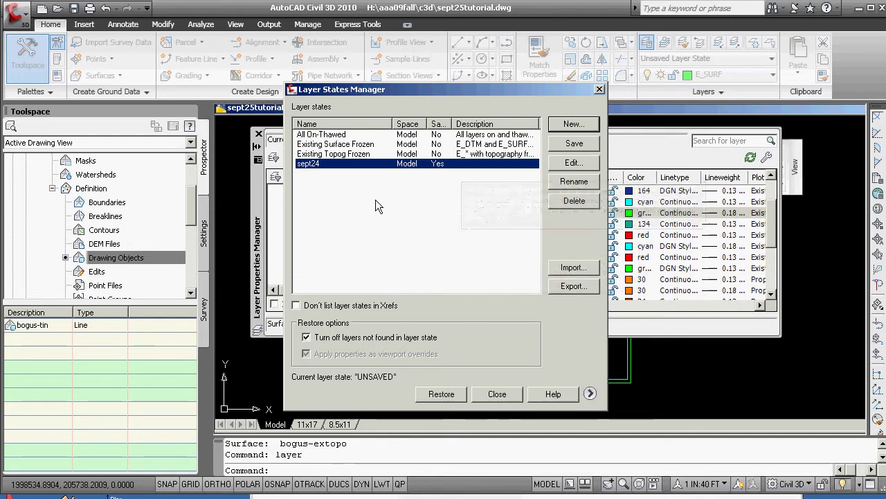
# Step: Filter the layer list to the Alignment layers and set P_ALI-Base as current
pyautogui.click(498, 394)
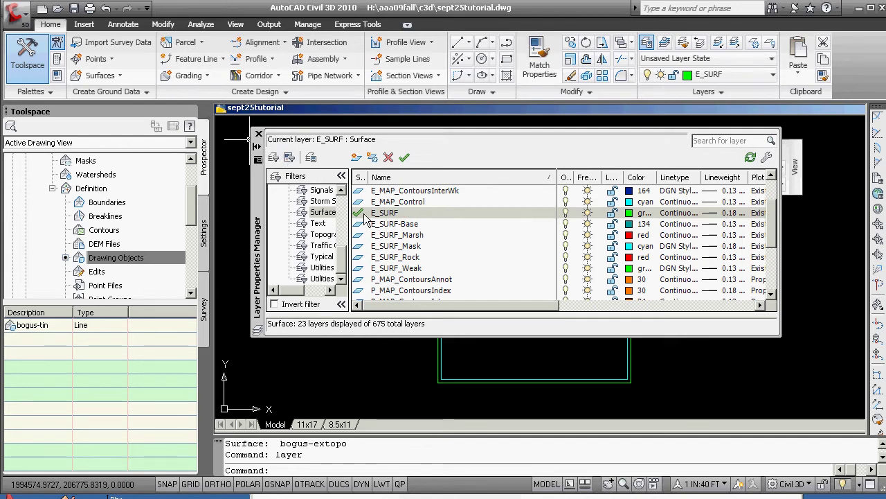
pyautogui.moveTo(774, 232)
pyautogui.mouseDown()
pyautogui.moveTo(774, 277)
pyautogui.moveTo(774, 228)
pyautogui.mouseUp()
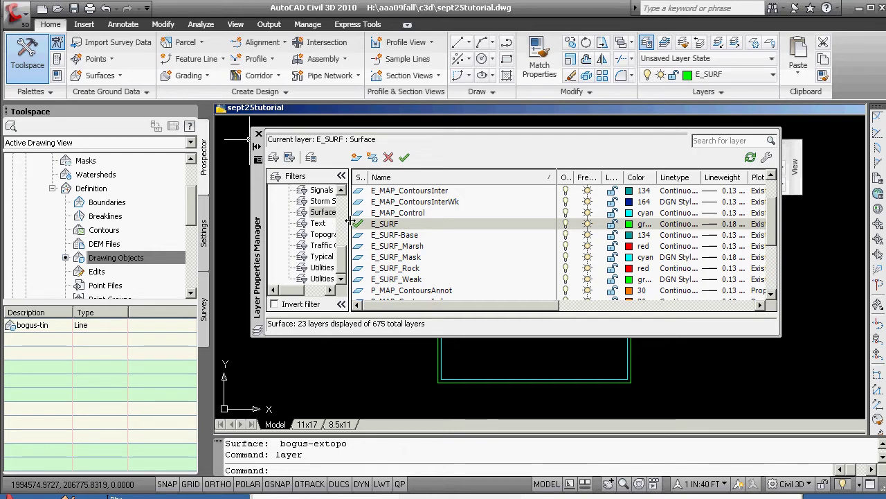
pyautogui.moveTo(352, 220); pyautogui.dragTo(403, 225)
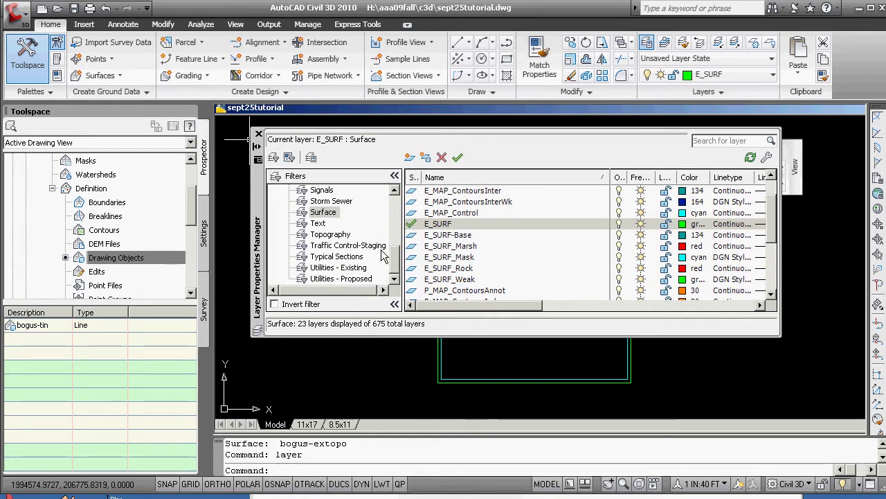
pyautogui.moveTo(400, 258); pyautogui.dragTo(409, 205)
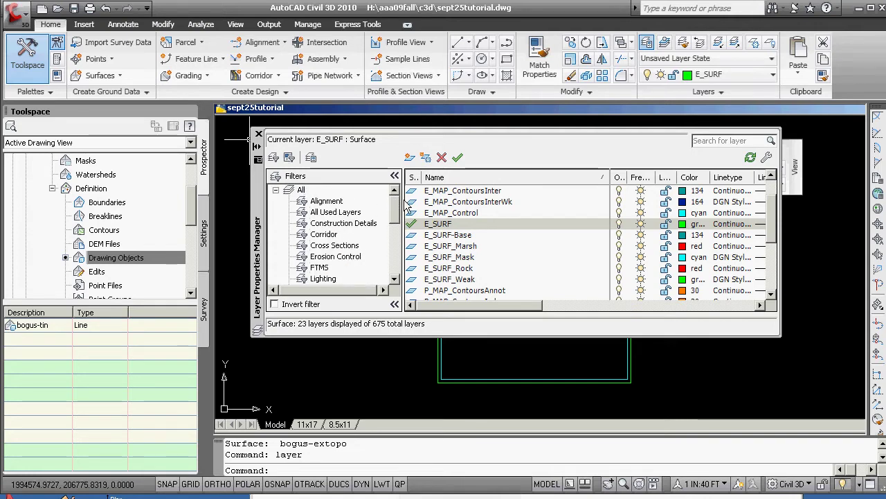
pyautogui.click(326, 202)
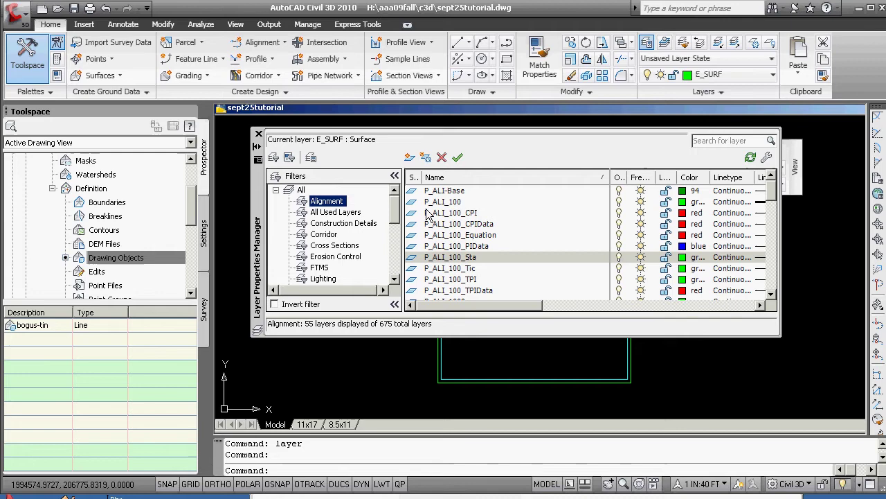
pyautogui.doubleClick(412, 190)
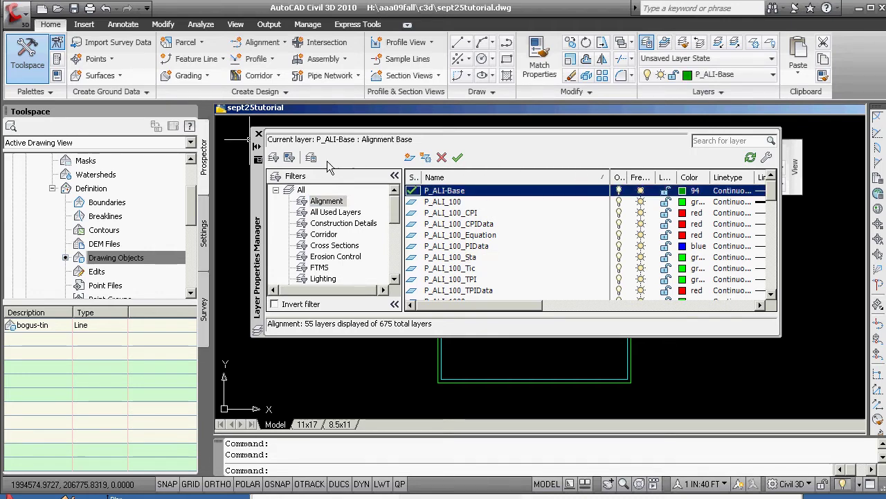
pyautogui.click(259, 135)
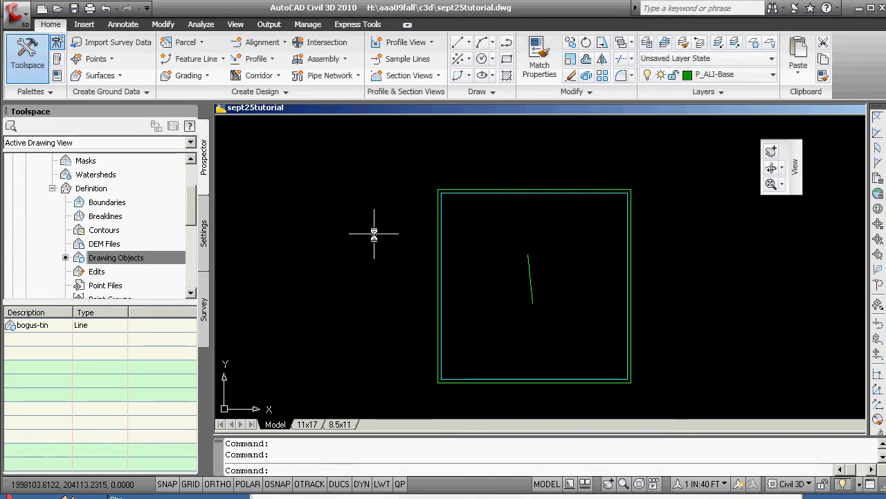
# Step: Freeze all layers matching e* with the command-line -LAYER command
pyautogui.press('Return')
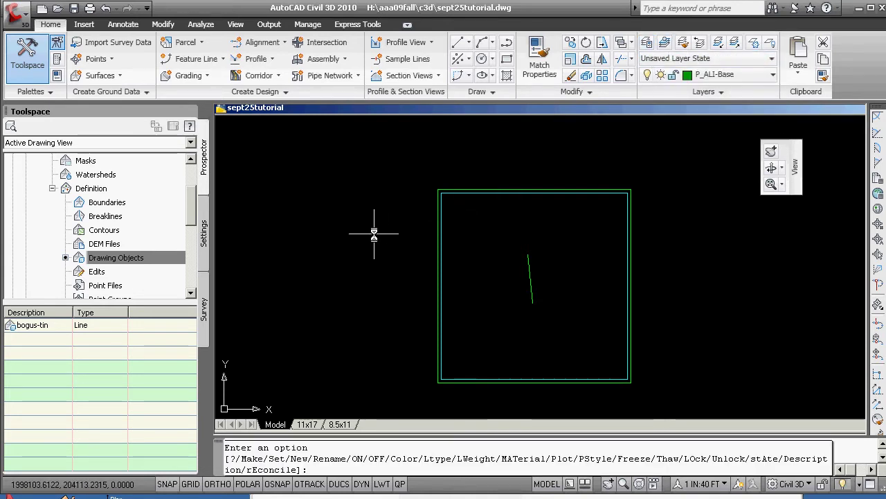
pyautogui.write('f')
pyautogui.press('Return')
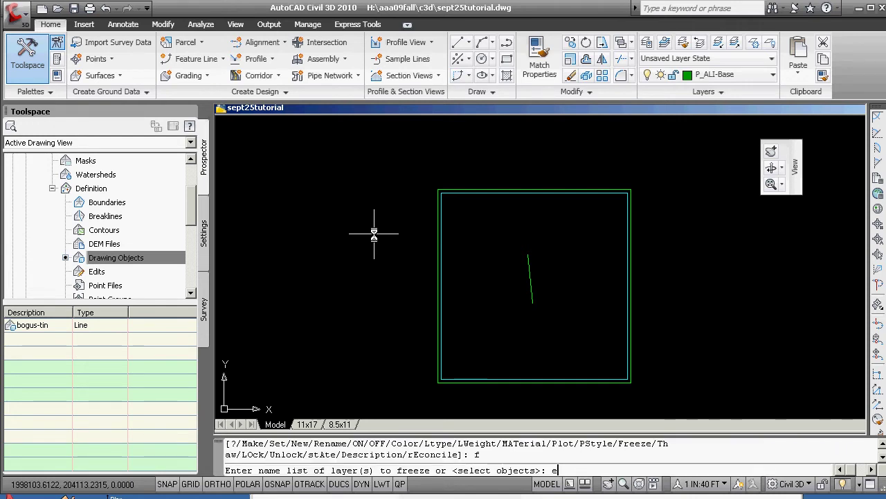
pyautogui.write('e*')
pyautogui.press('Return')
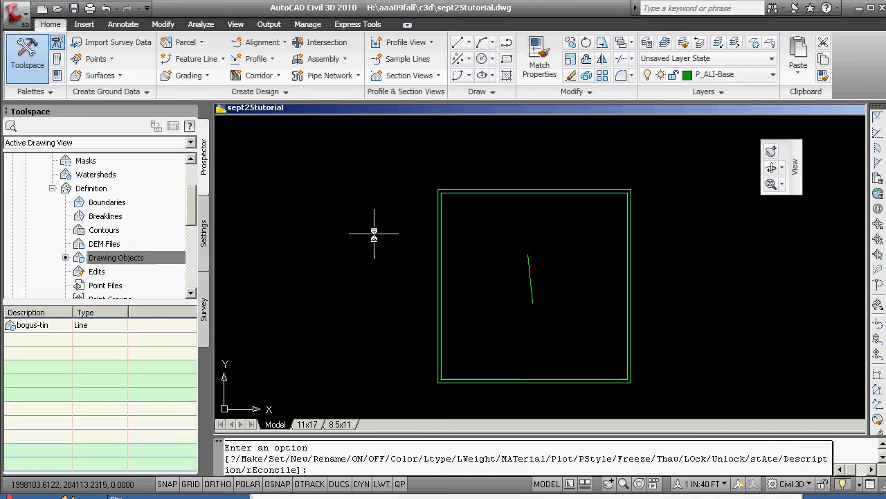
pyautogui.press('Return')
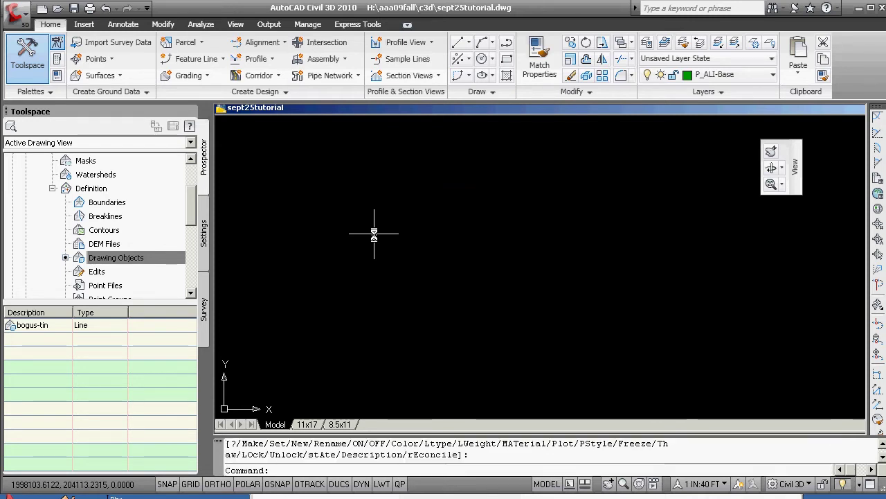
# Step: Thaw only the e_map layer with -LAYER so its cyan rectangle shows
pyautogui.write('-layer')
pyautogui.press('Return')
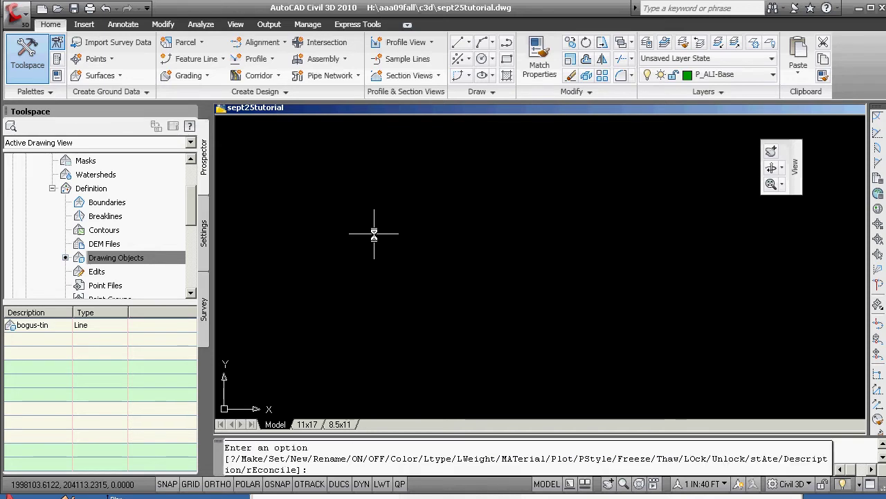
pyautogui.write('t')
pyautogui.press('Return')
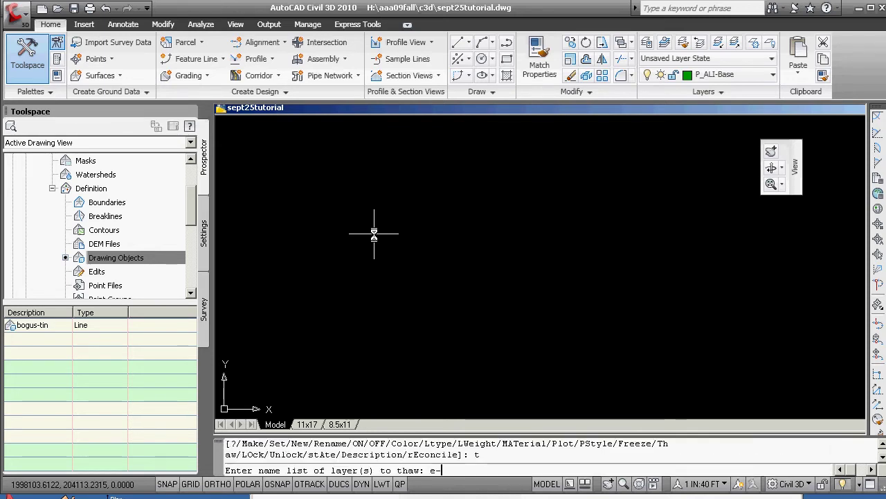
pyautogui.write('e-')
pyautogui.press('BackSpace')
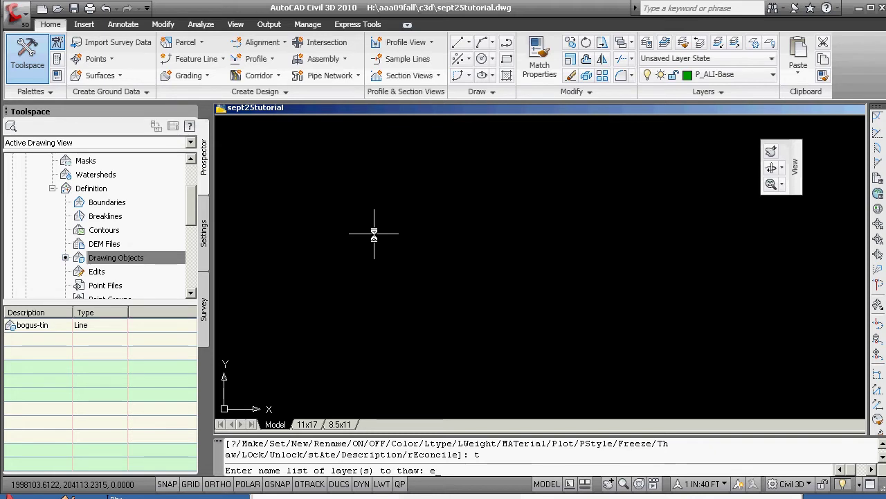
pyautogui.write('_map*')
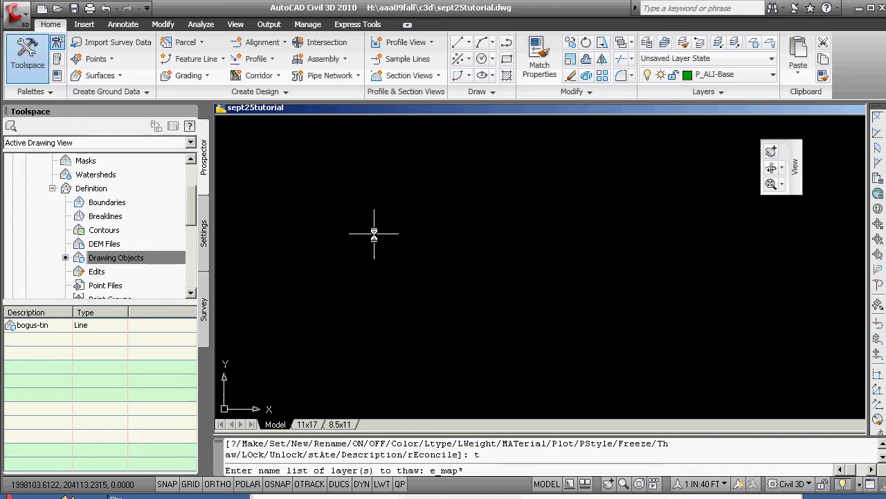
pyautogui.press('Return')
pyautogui.press('Return')
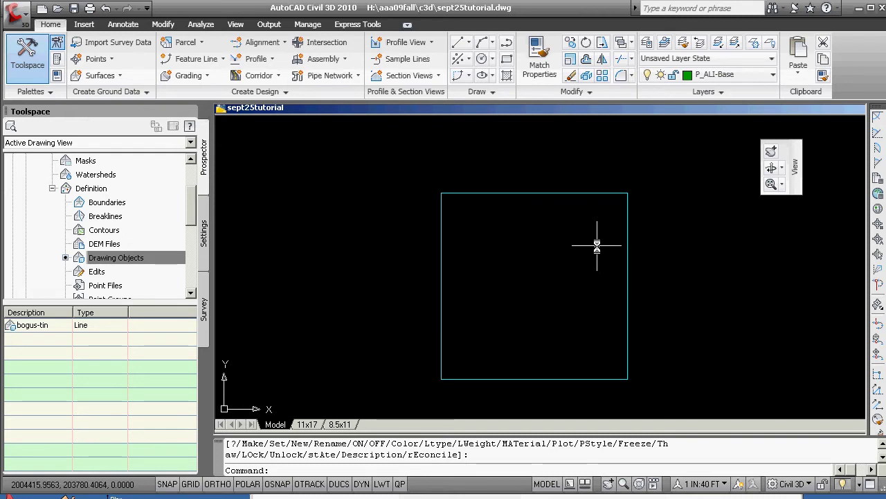
pyautogui.moveTo(594, 245)
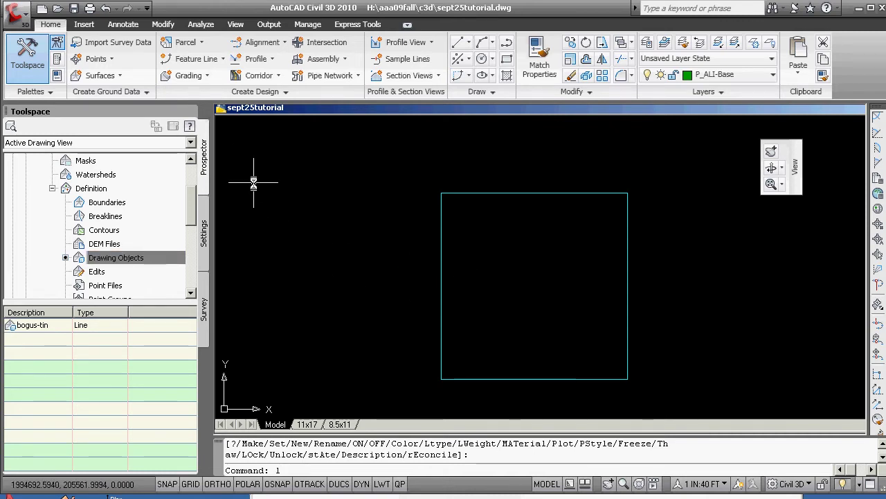
# Step: Draw a diagonal test line inside the cyan rectangle
pyautogui.press('Return')
pyautogui.click(483, 236)
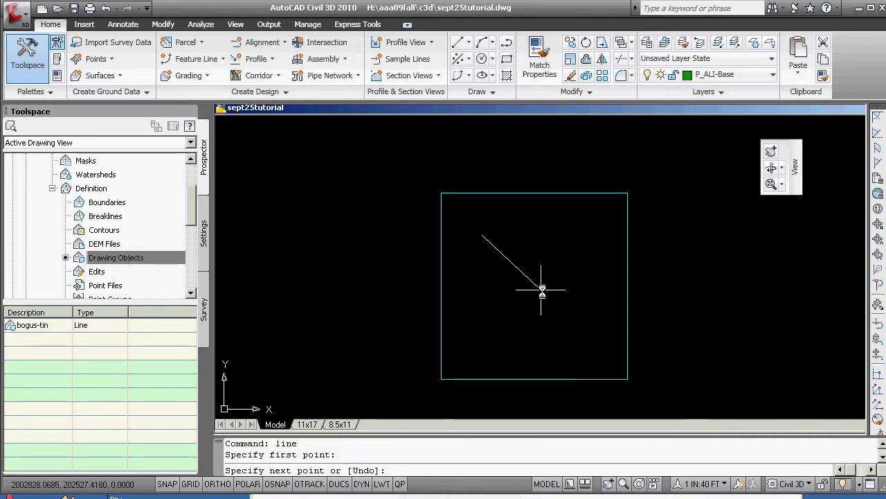
pyautogui.click(543, 291)
pyautogui.press('Return')
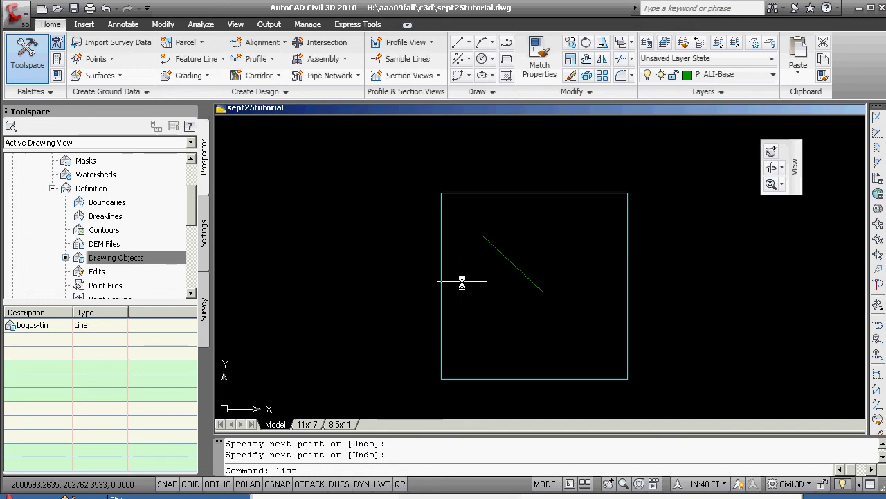
# Step: LIST the last line to confirm it is on P_ALI-Base, then reopen Layer Properties
pyautogui.write('list')
pyautogui.press('Return')
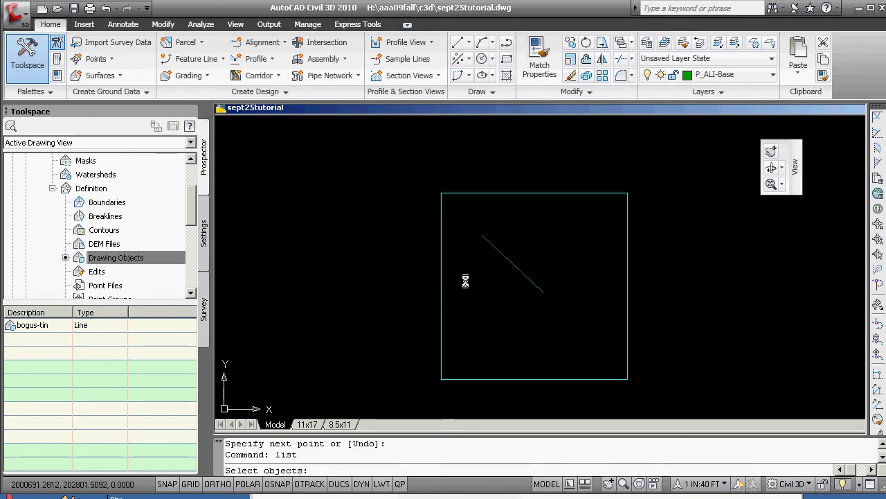
pyautogui.press('Return')
pyautogui.write('lis')
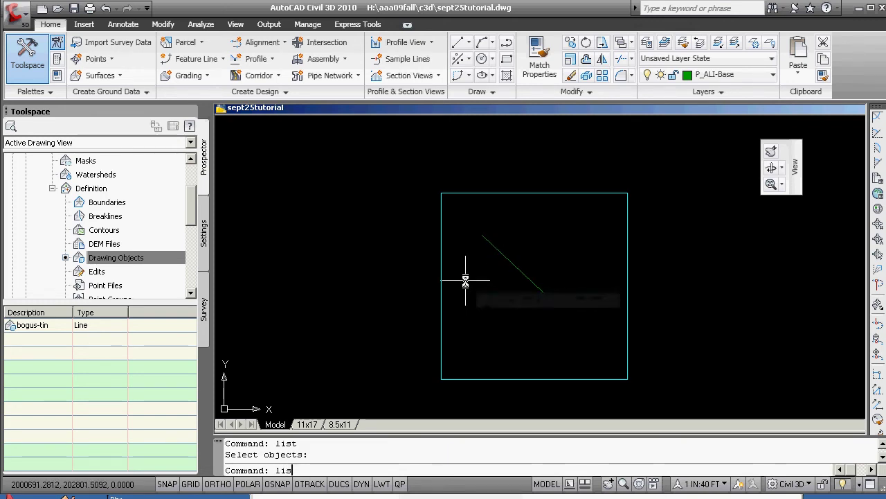
pyautogui.write('t')
pyautogui.press('Return')
pyautogui.write('la')
pyautogui.press('Return')
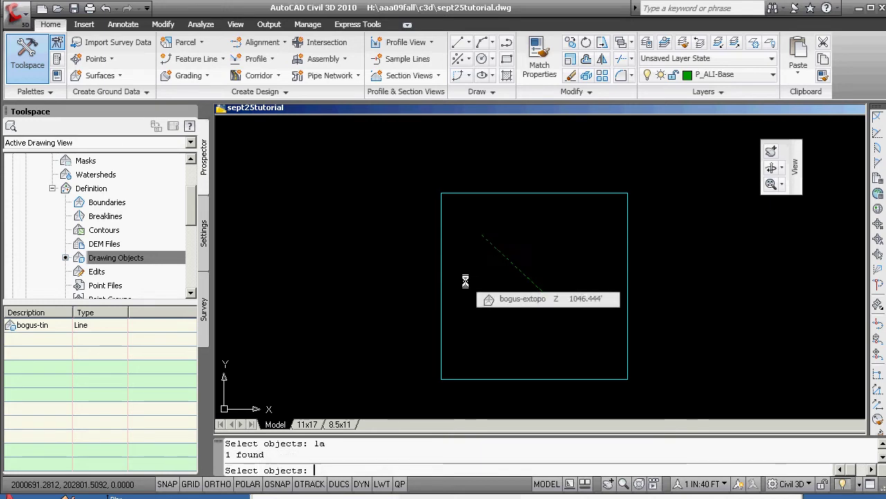
pyautogui.press('Return')
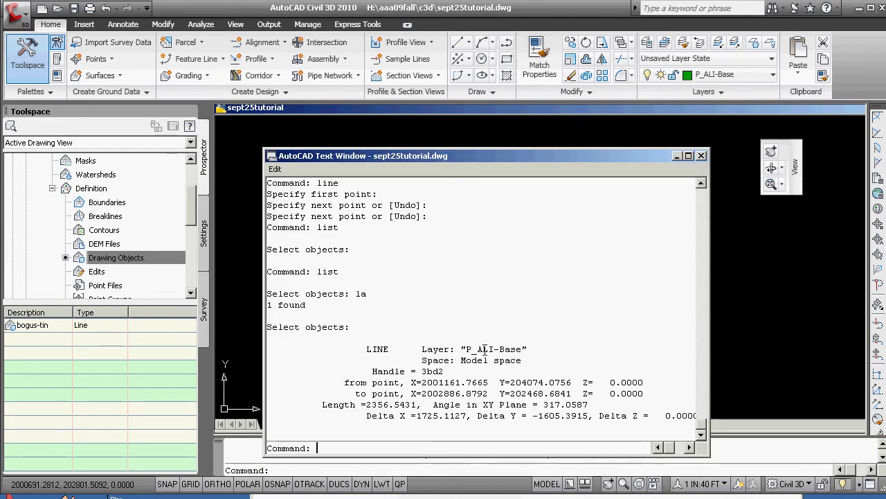
pyautogui.click(701, 156)
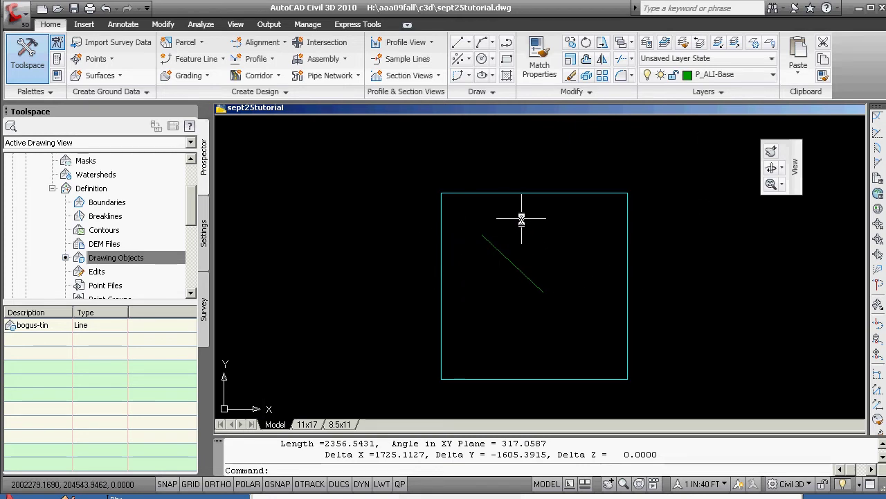
pyautogui.moveTo(522, 219)
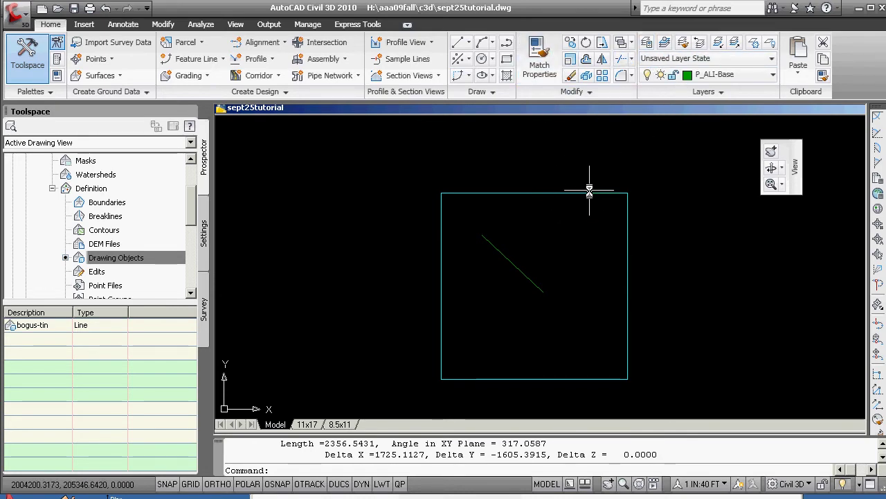
pyautogui.write('la')
pyautogui.press('Return')
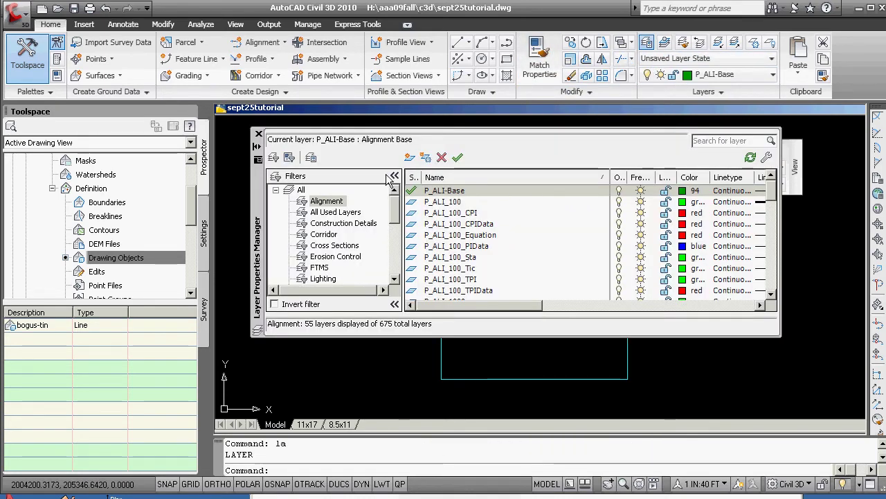
# Step: Create the design-alignment layer state, save the current layers into it, and close the layer dialogs
pyautogui.click(311, 158)
pyautogui.click(569, 127)
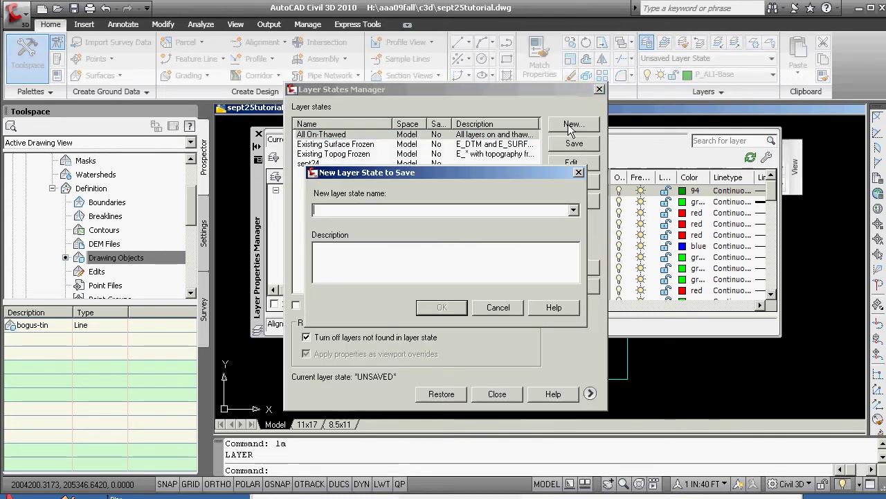
pyautogui.write('deis')
pyautogui.press('BackSpace')
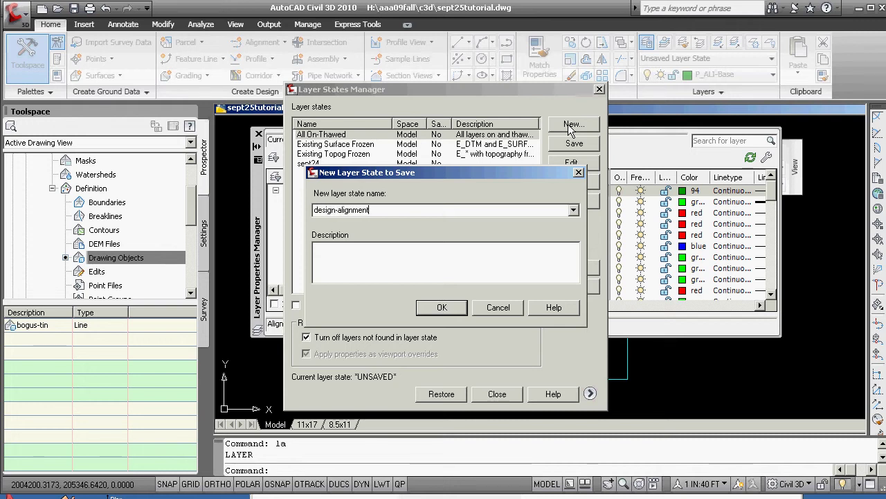
pyautogui.click(442, 308)
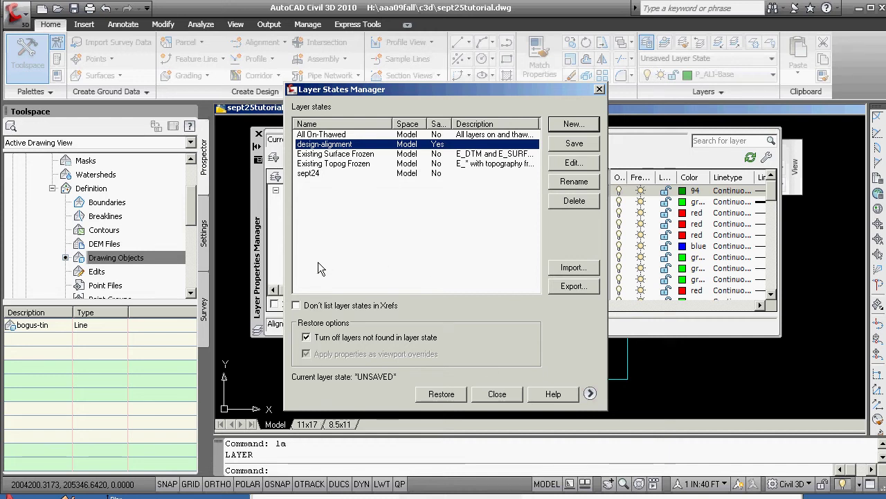
pyautogui.click(306, 336)
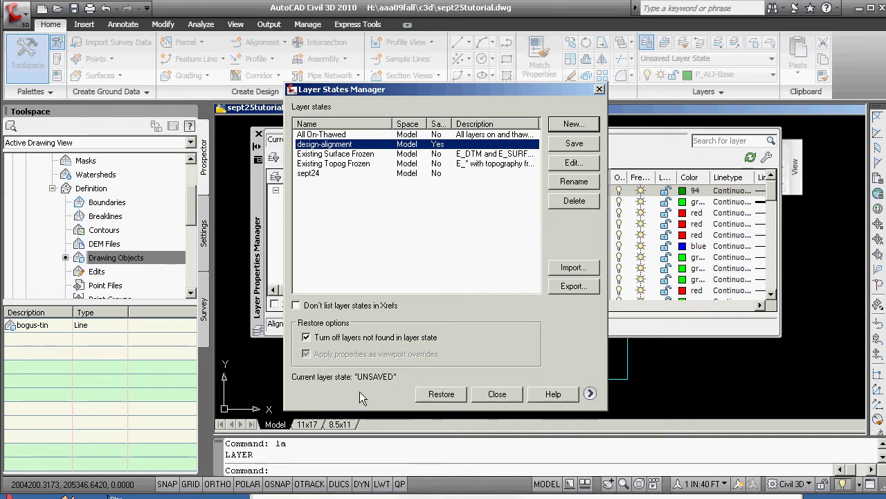
pyautogui.click(587, 144)
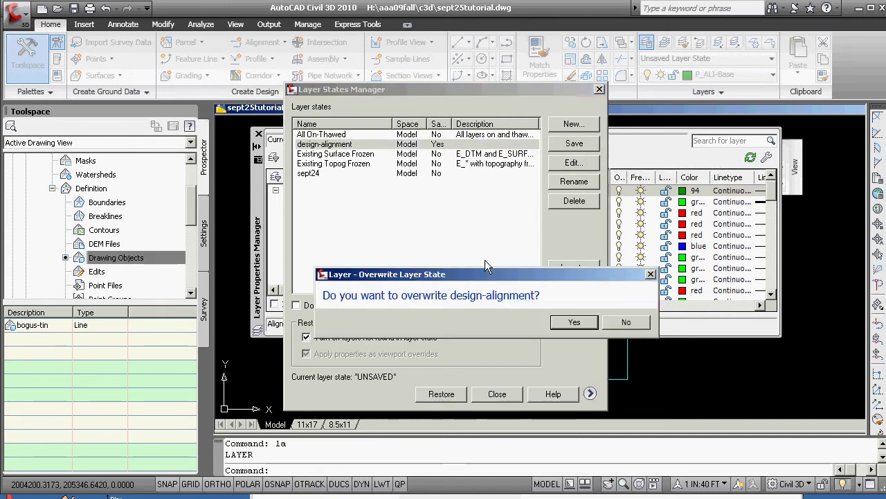
pyautogui.click(580, 325)
pyautogui.click(498, 392)
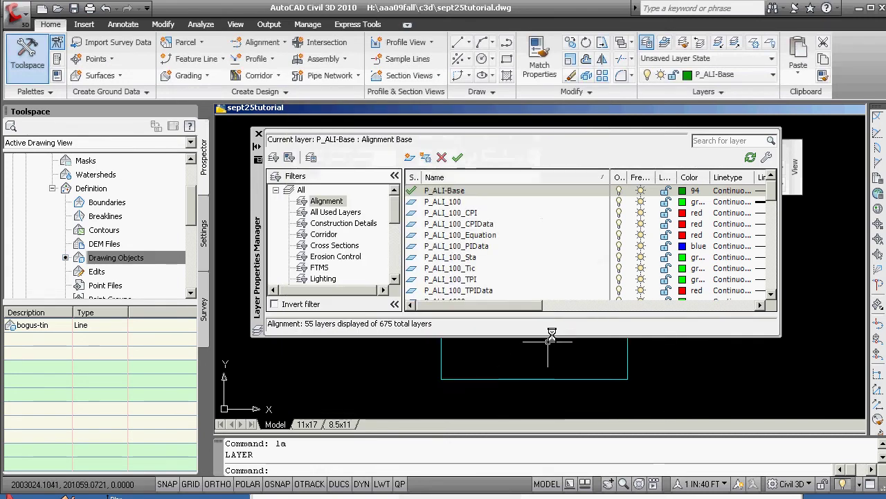
pyautogui.click(258, 133)
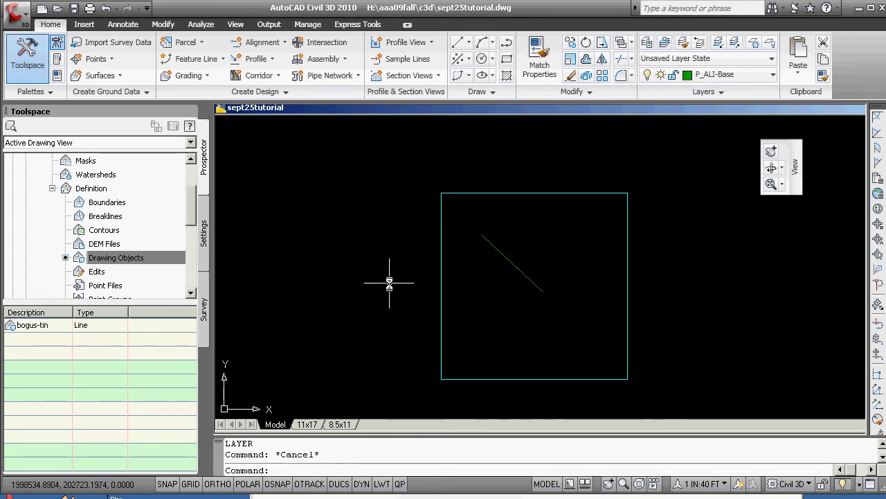
# Step: Erase the test diagonal and draw a vertical line ending perpendicular on the rectangle's top edge
pyautogui.write('e')
pyautogui.press('Return')
pyautogui.click(508, 262)
pyautogui.press('Return')
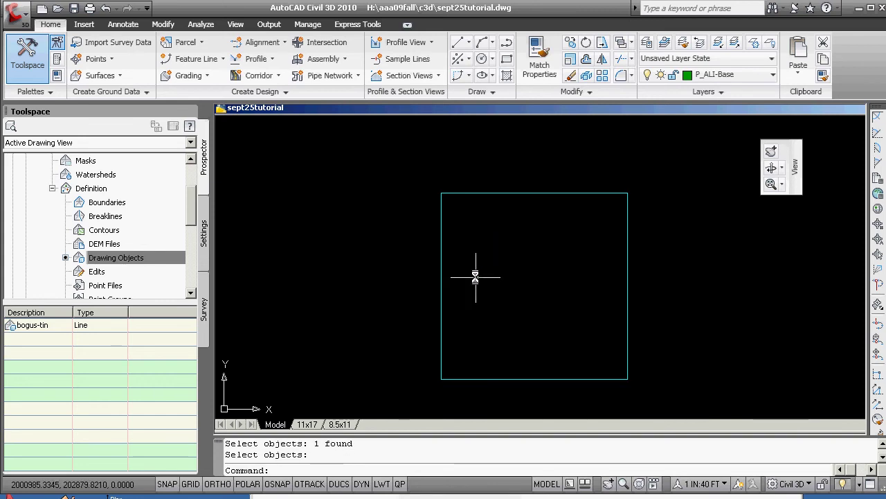
pyautogui.write('li')
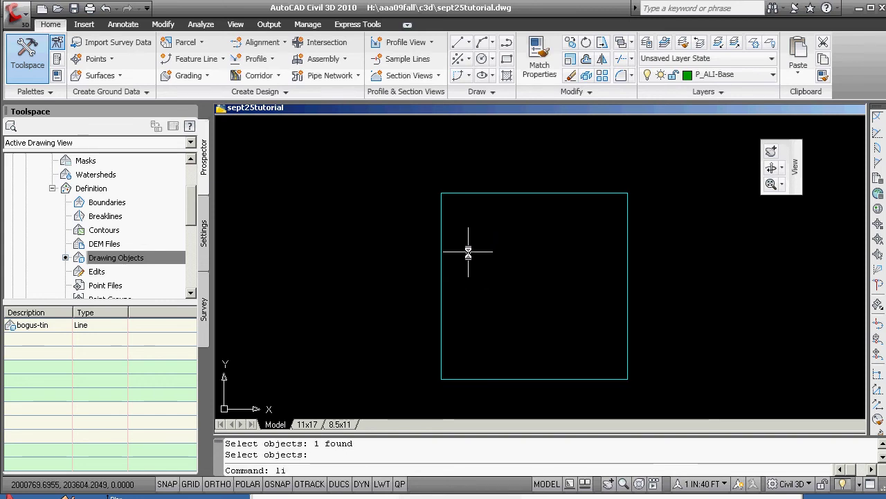
pyautogui.write('ne')
pyautogui.press('Return')
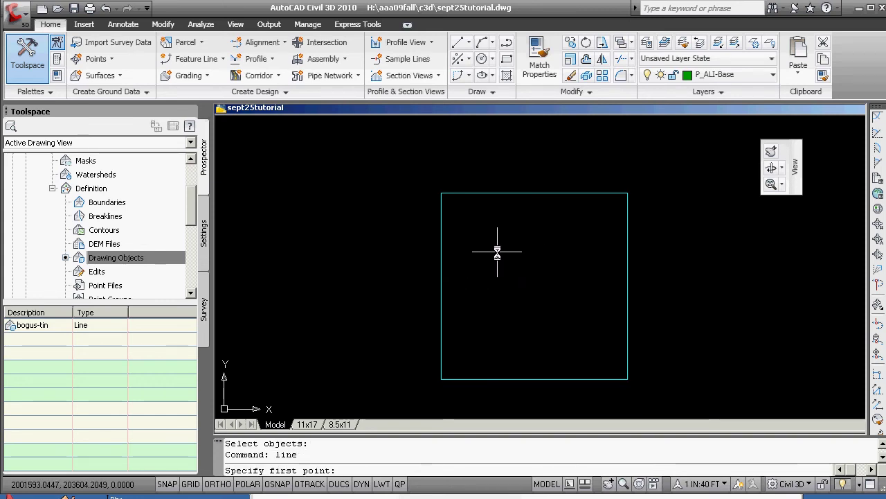
pyautogui.click(497, 252)
pyautogui.write('perp')
pyautogui.press('Return')
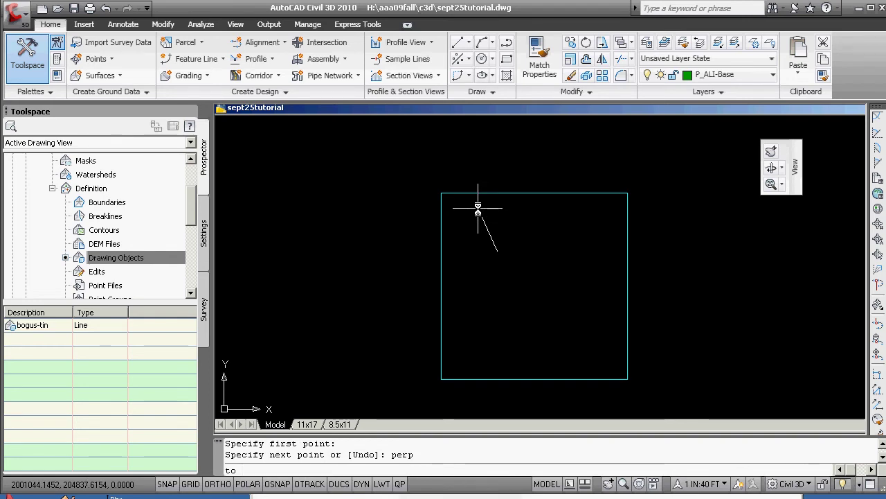
pyautogui.click(497, 193)
pyautogui.press('Return')
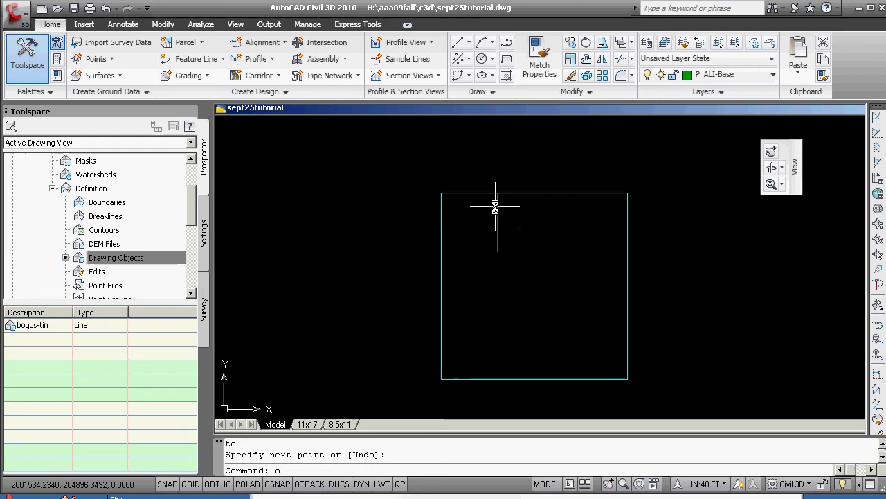
# Step: Offset the vertical line through the midpoint of the top edge
pyautogui.write('o')
pyautogui.press('Return')
pyautogui.write('t')
pyautogui.press('Return')
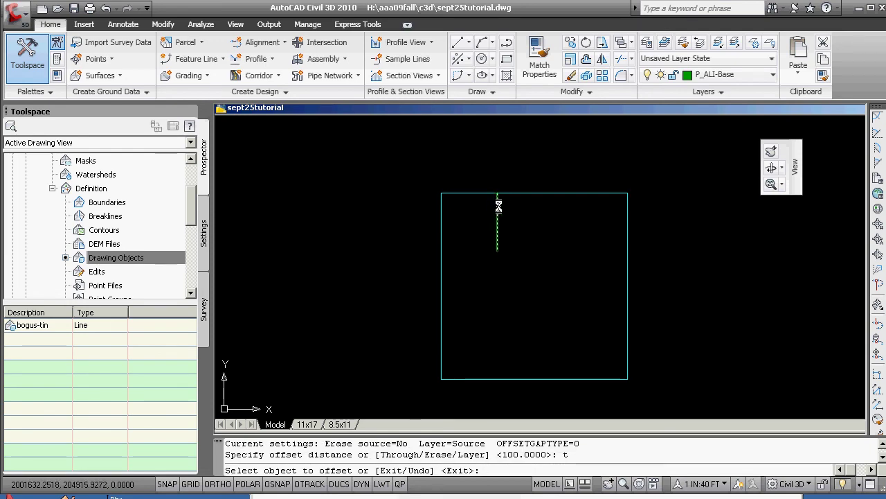
pyautogui.click(497, 208)
pyautogui.keyDown('shift'); pyautogui.rightClick(533, 209); pyautogui.keyUp('shift')
pyautogui.click(558, 294)
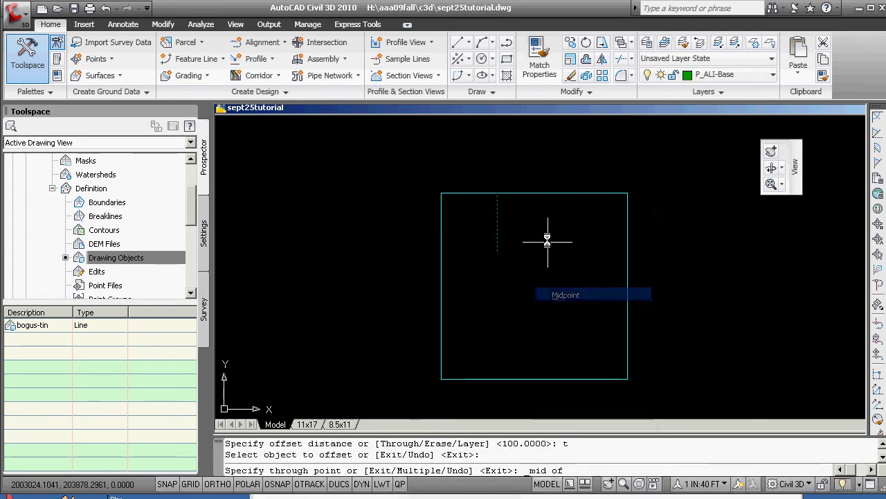
pyautogui.click(534, 192)
pyautogui.press('Return')
# Step: Erase the original vertical line and rotate the copy 180° about its midpoint
pyautogui.write('e')
pyautogui.press('Return')
pyautogui.click(498, 223)
pyautogui.press('Return')
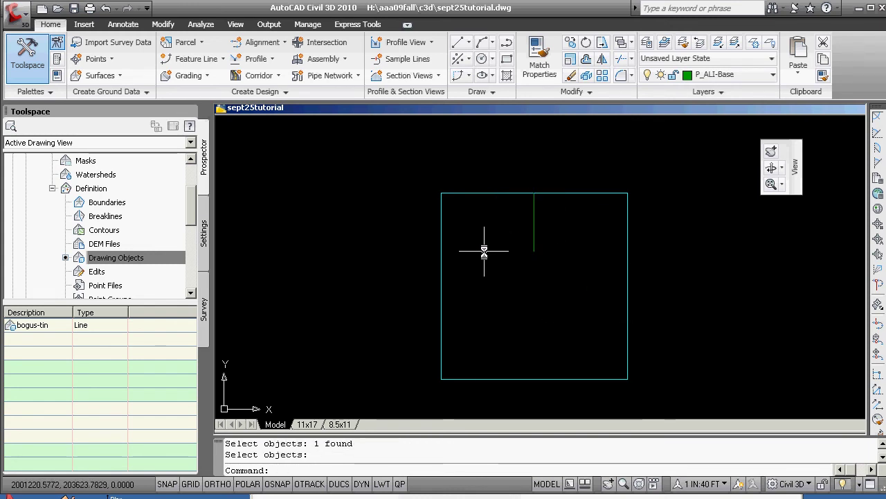
pyautogui.click(535, 231)
pyautogui.click(533, 223)
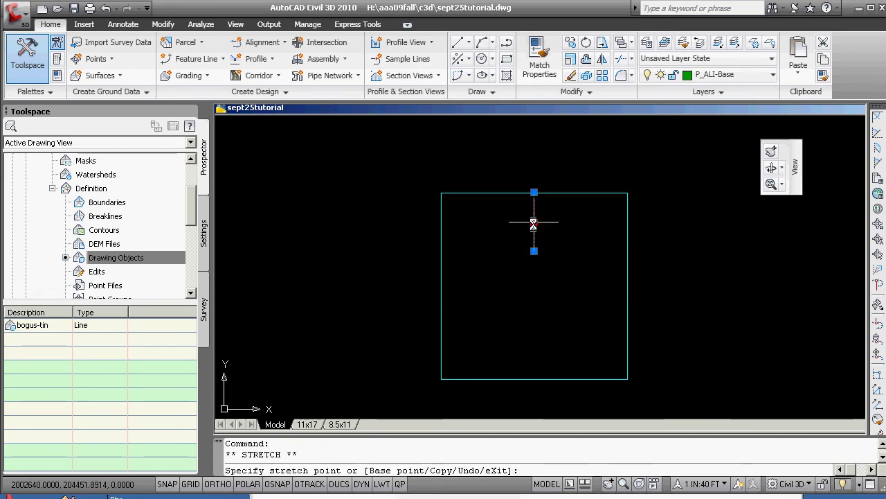
pyautogui.press('space')
pyautogui.press('space')
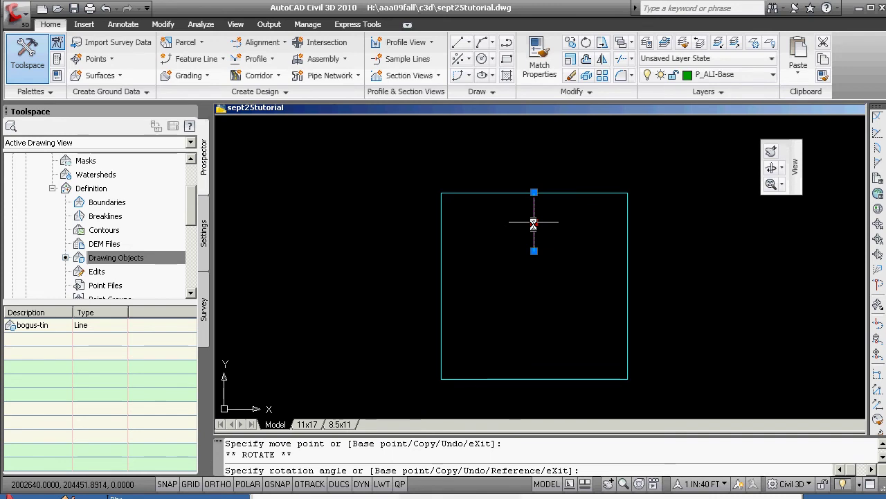
pyautogui.press('Return')
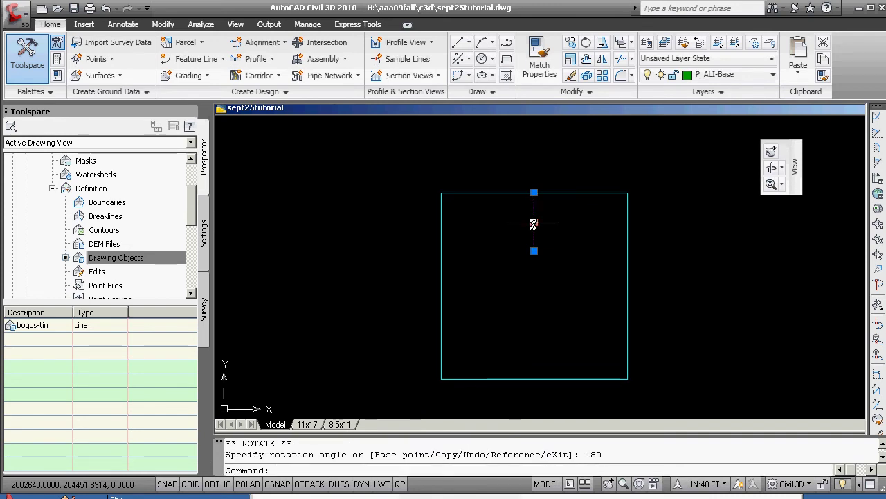
pyautogui.press('Escape')
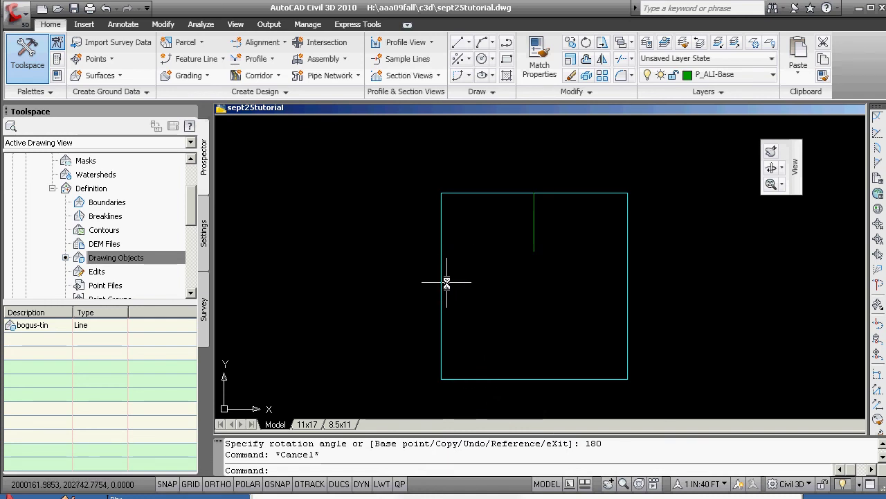
# Step: Draw a horizontal line from the left edge's midpoint to the right edge's midpoint
pyautogui.write('li')
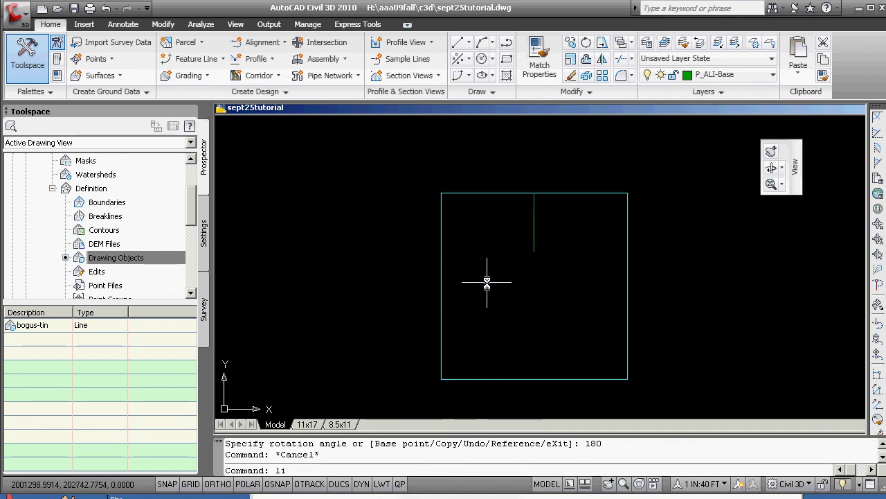
pyautogui.write('ne')
pyautogui.press('Return')
pyautogui.write('mid')
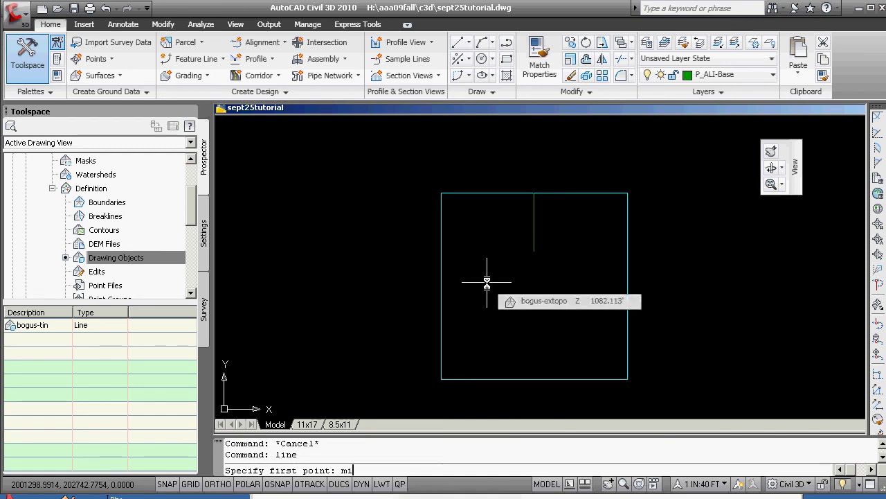
pyautogui.press('Return')
pyautogui.click(443, 283)
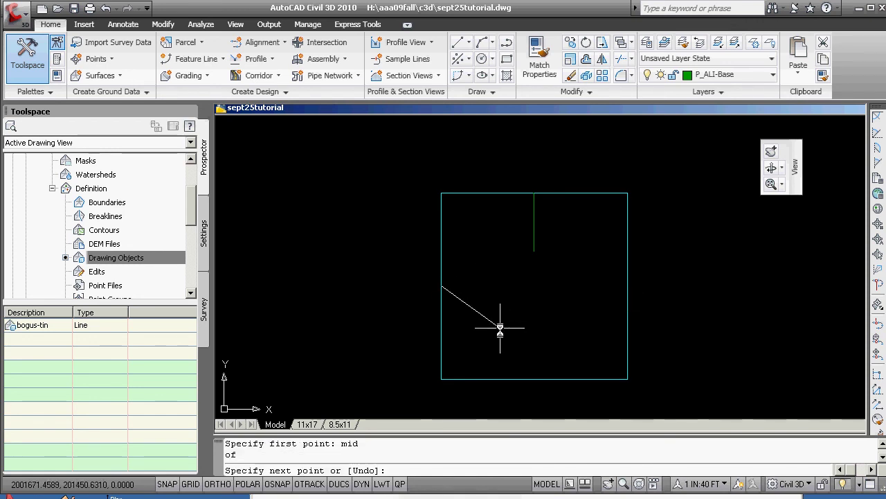
pyautogui.write('mid')
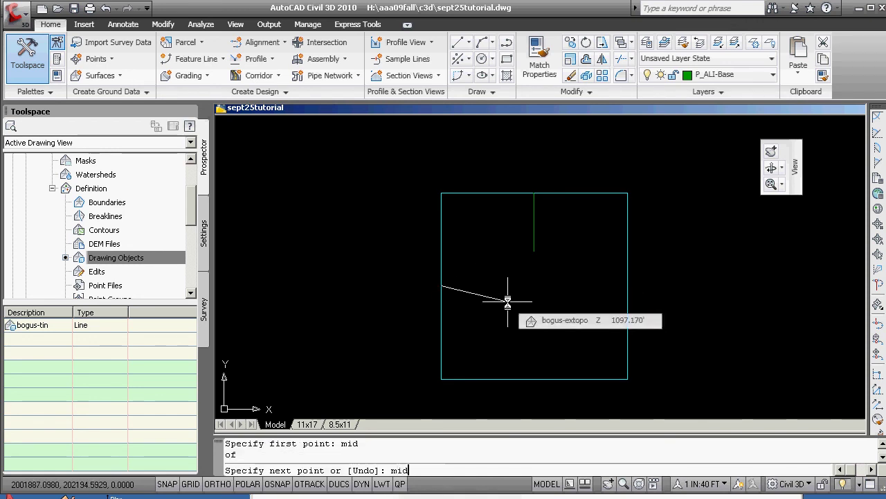
pyautogui.press('Return')
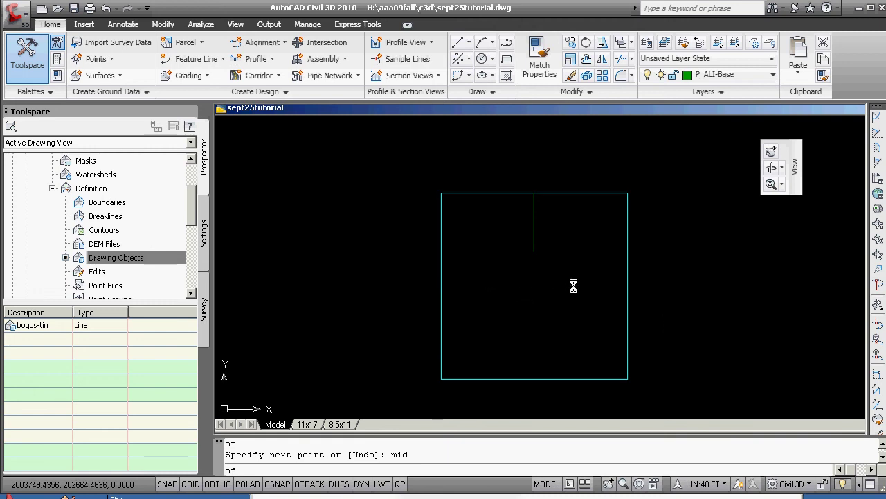
pyautogui.click(623, 285)
pyautogui.press('Return')
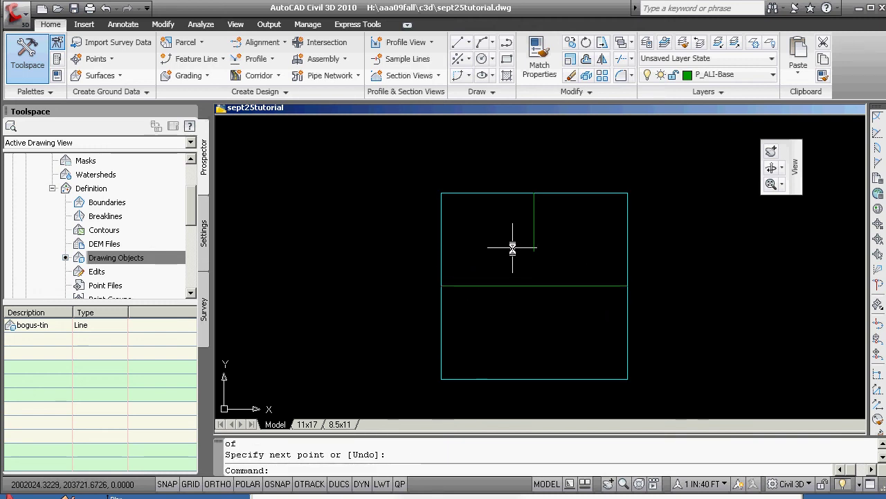
# Step: Fillet the vertical and horizontal lines with a 500 radius
pyautogui.write('f')
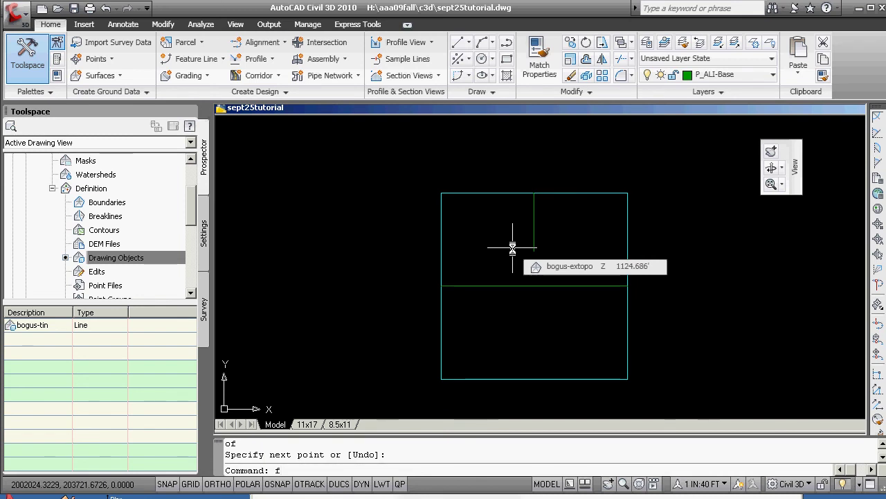
pyautogui.press('Return')
pyautogui.write('r')
pyautogui.press('Return')
pyautogui.write('0')
pyautogui.press('Return')
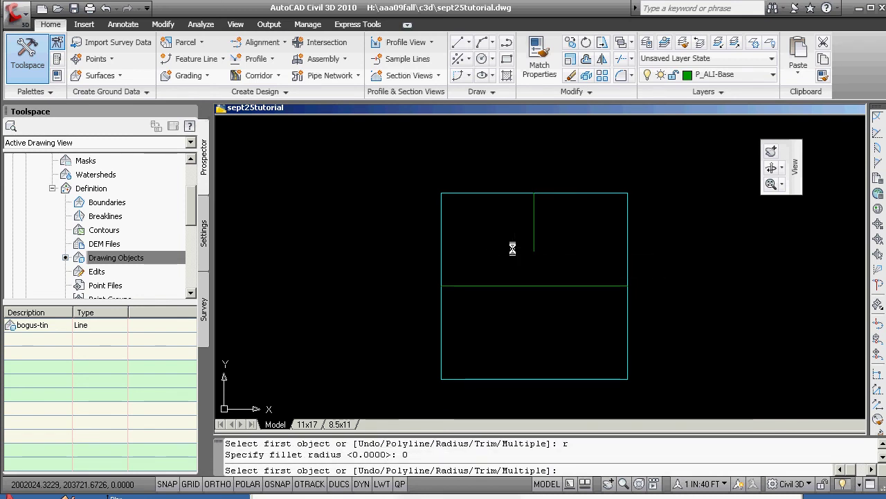
pyautogui.press('Escape')
pyautogui.press('Return')
pyautogui.write('r')
pyautogui.press('Return')
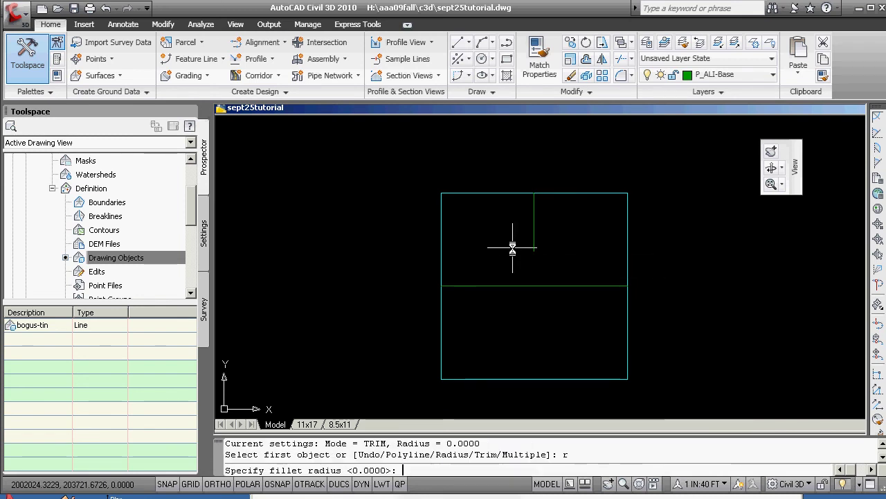
pyautogui.write('300')
pyautogui.press('Return')
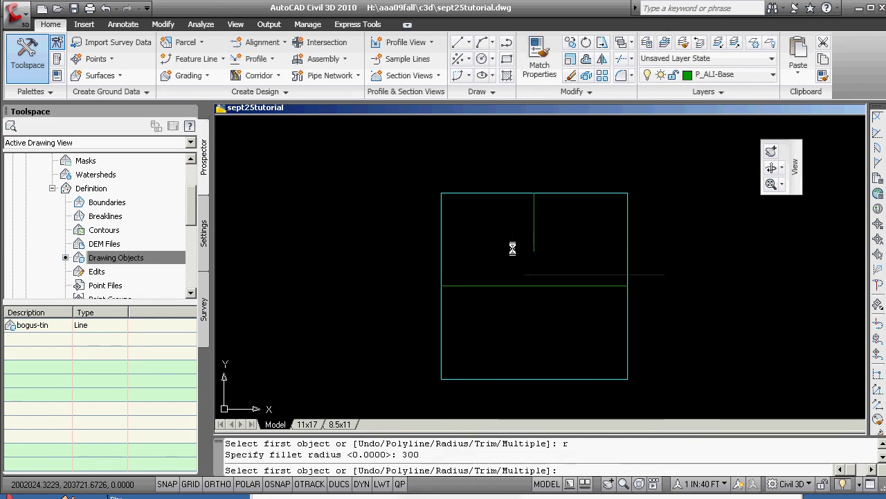
pyautogui.press('Return')
pyautogui.press('Return')
pyautogui.write('r')
pyautogui.press('Return')
pyautogui.write('500')
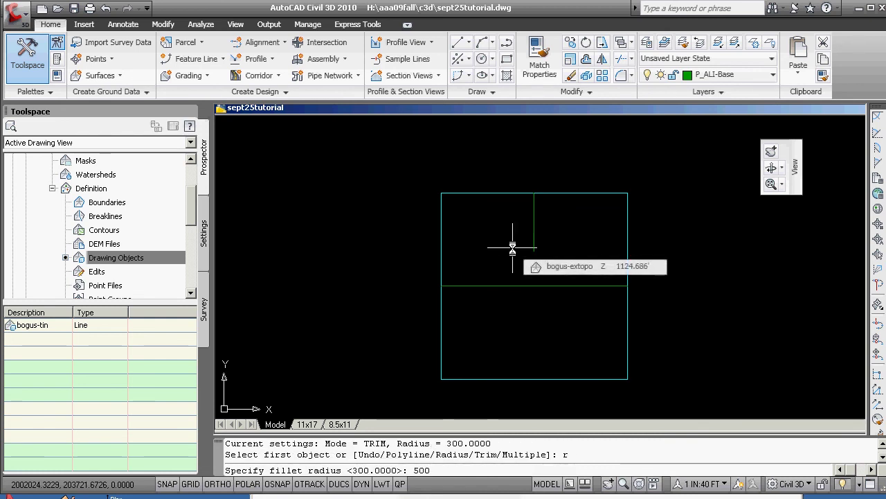
pyautogui.press('Return')
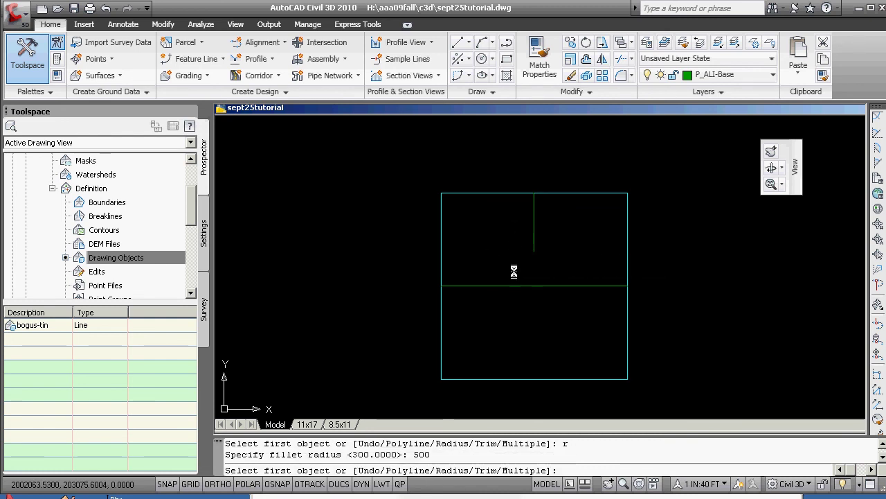
pyautogui.click(534, 240)
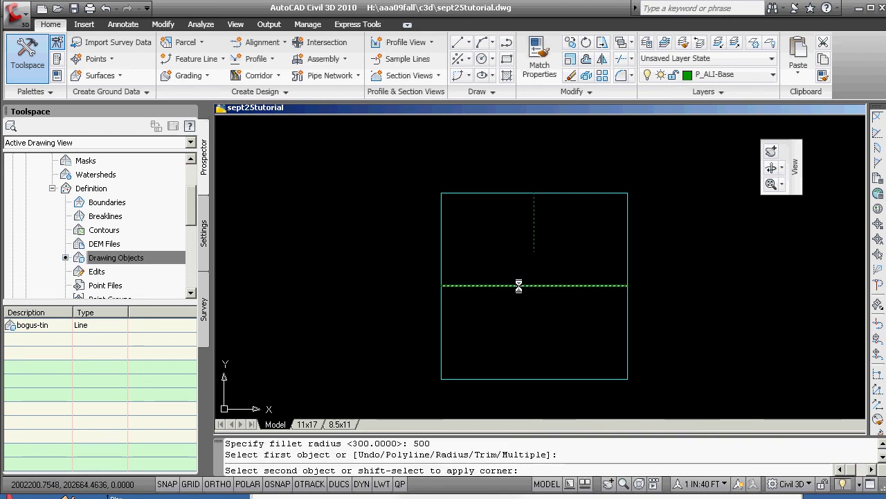
pyautogui.click(519, 285)
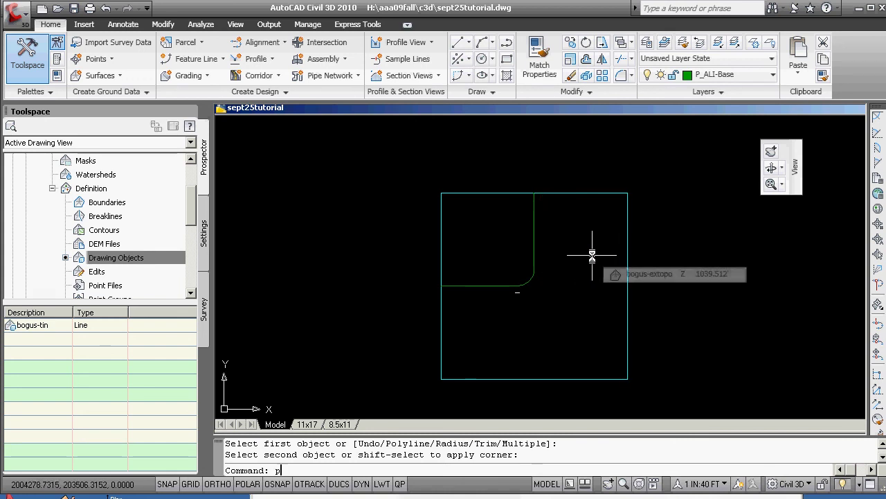
# Step: Use PEDIT Join to combine the vertical line, arc and horizontal line into one polyline
pyautogui.write('pe')
pyautogui.press('Return')
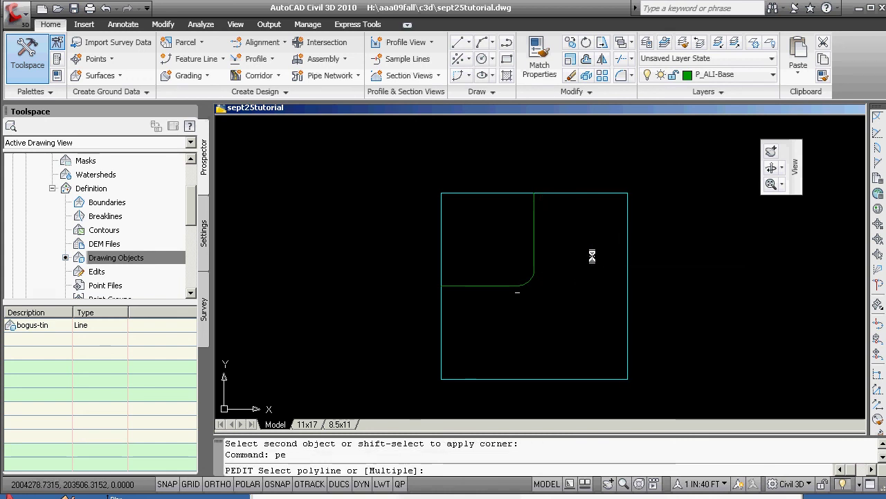
pyautogui.click(534, 227)
pyautogui.press('Return')
pyautogui.write('j')
pyautogui.press('Return')
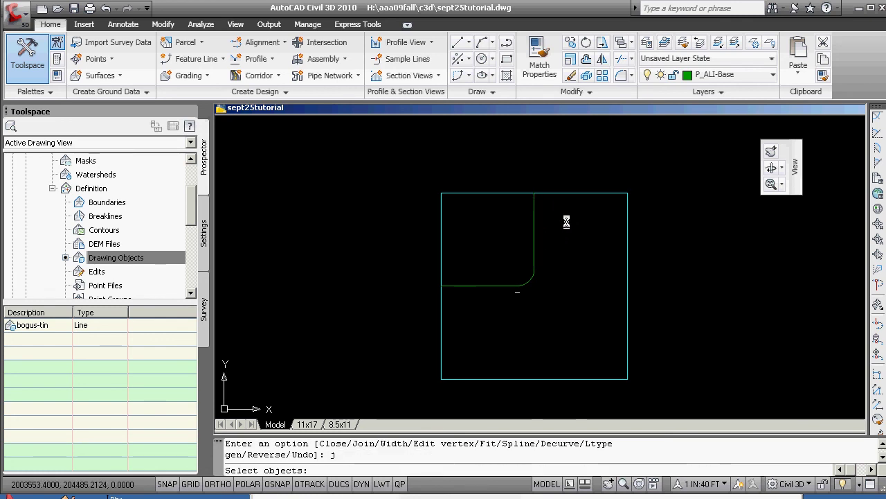
pyautogui.click(533, 278)
pyautogui.click(529, 282)
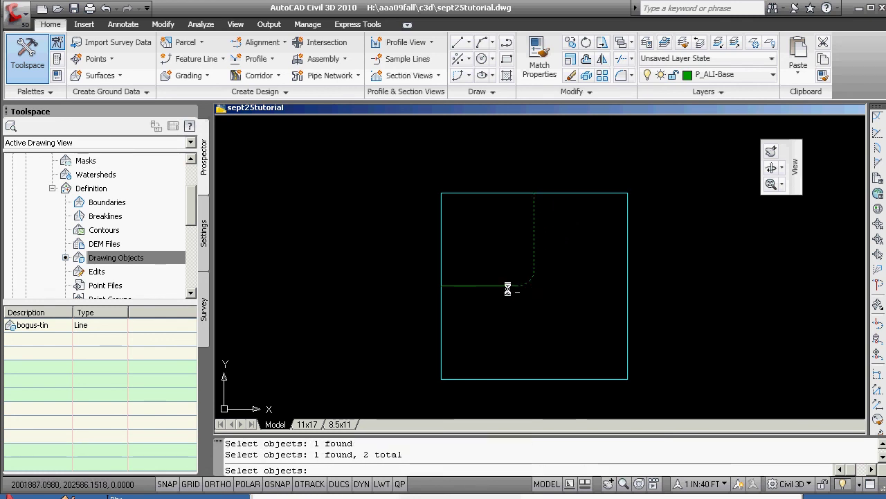
pyautogui.press('Return')
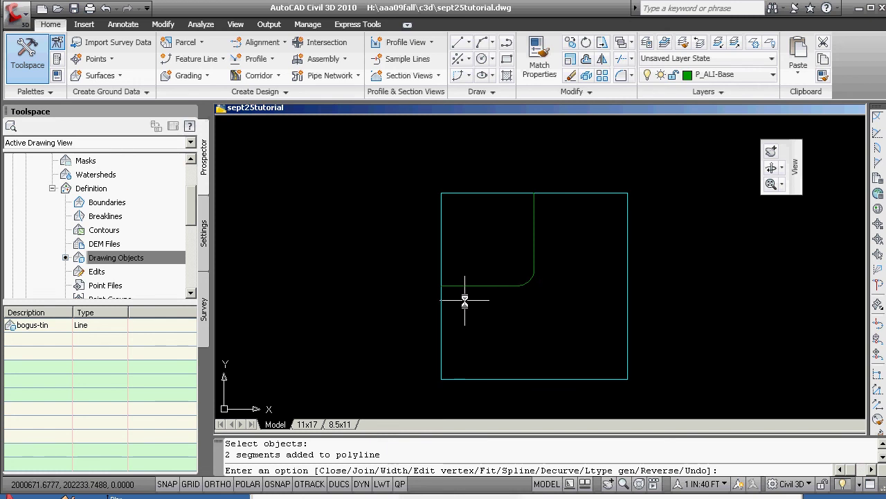